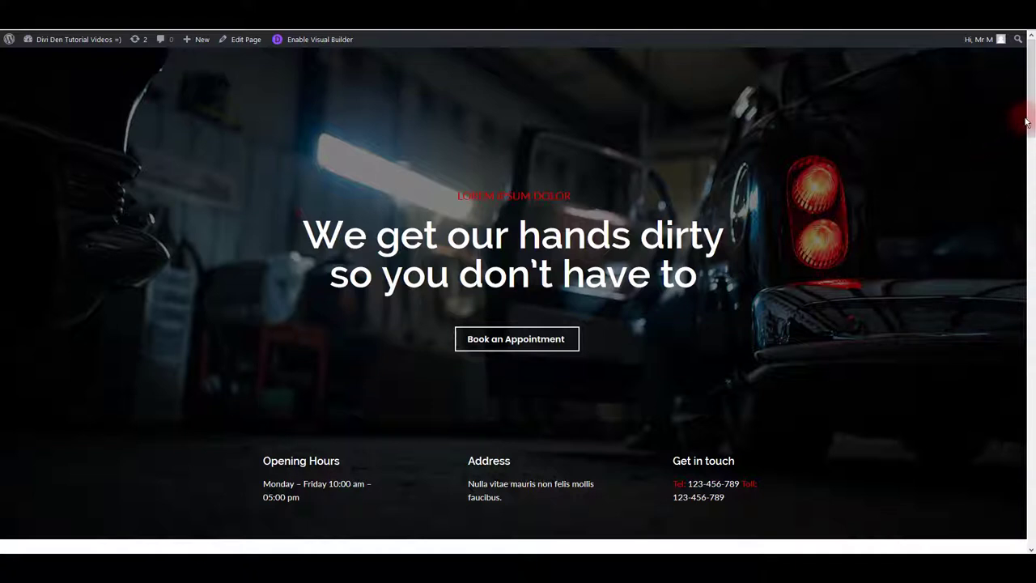
# - Open the 'Free Divi Layout for a Mechanic website' page in the backend Divi Builder
pyautogui.moveTo(1030, 117)
pyautogui.mouseDown()
pyautogui.moveTo(1020, 324)
pyautogui.moveTo(977, 433)
pyautogui.moveTo(985, 516)
pyautogui.moveTo(1001, 489)
pyautogui.mouseUp()
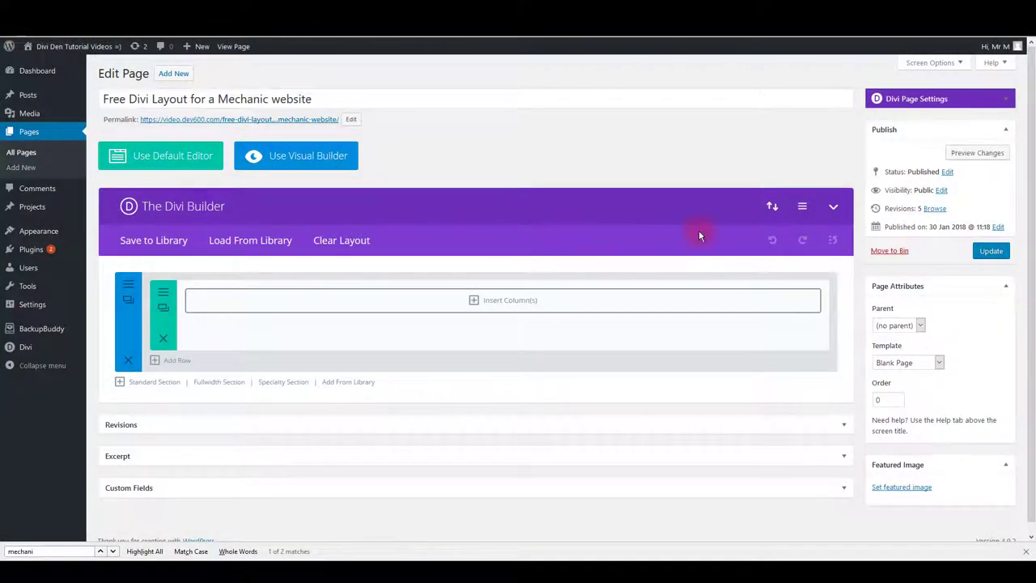
# - Pick mechanic-(page-import).json in the Portability Import tab and confirm it for import
pyautogui.click(772, 208)
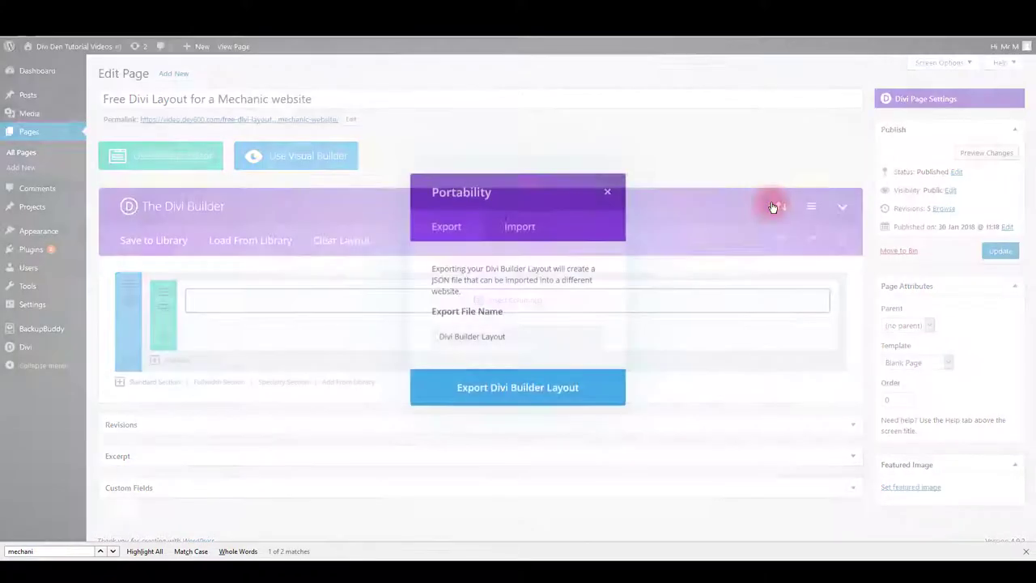
pyautogui.click(515, 224)
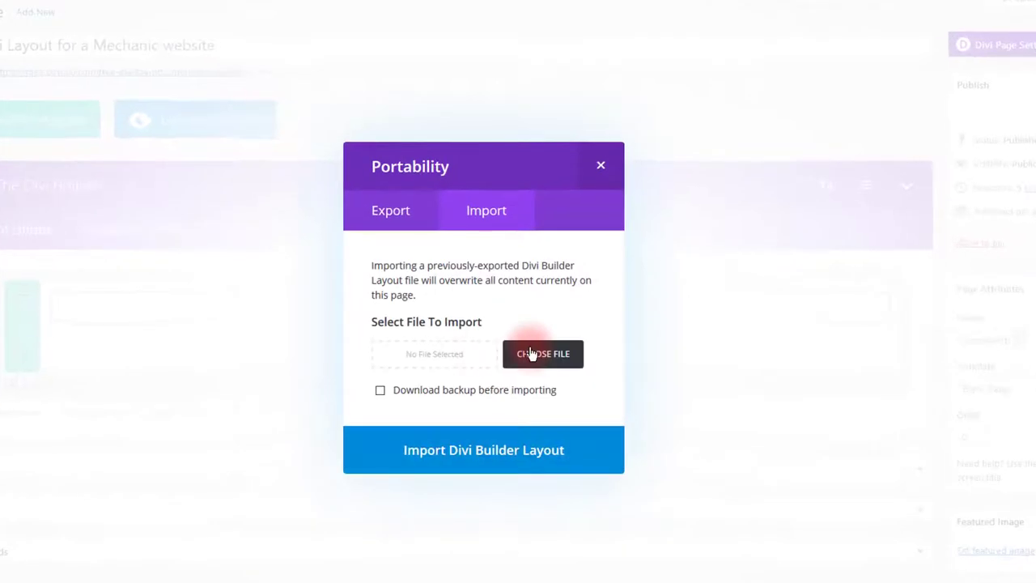
pyautogui.click(532, 352)
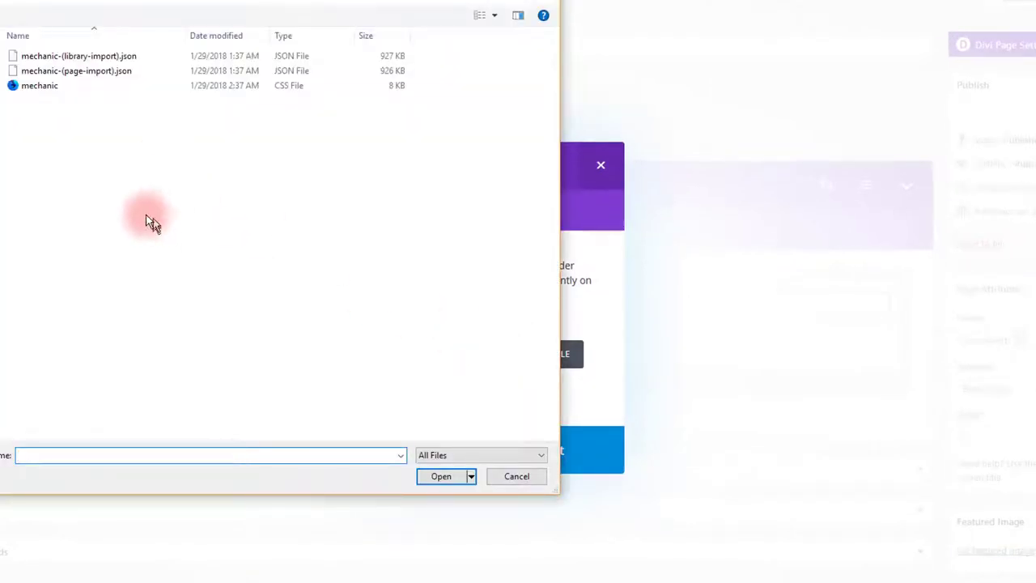
pyautogui.click(79, 73)
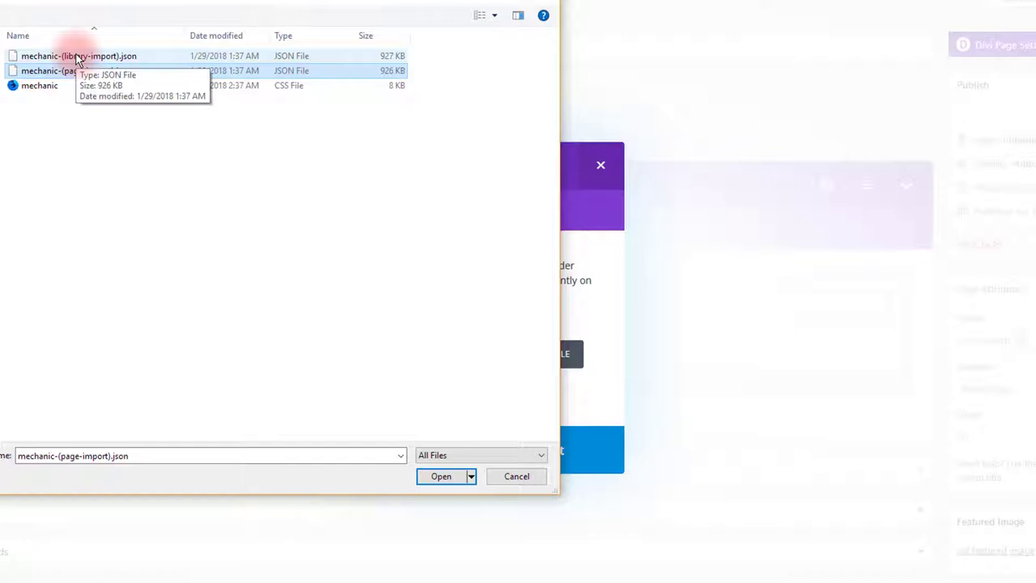
pyautogui.click(77, 57)
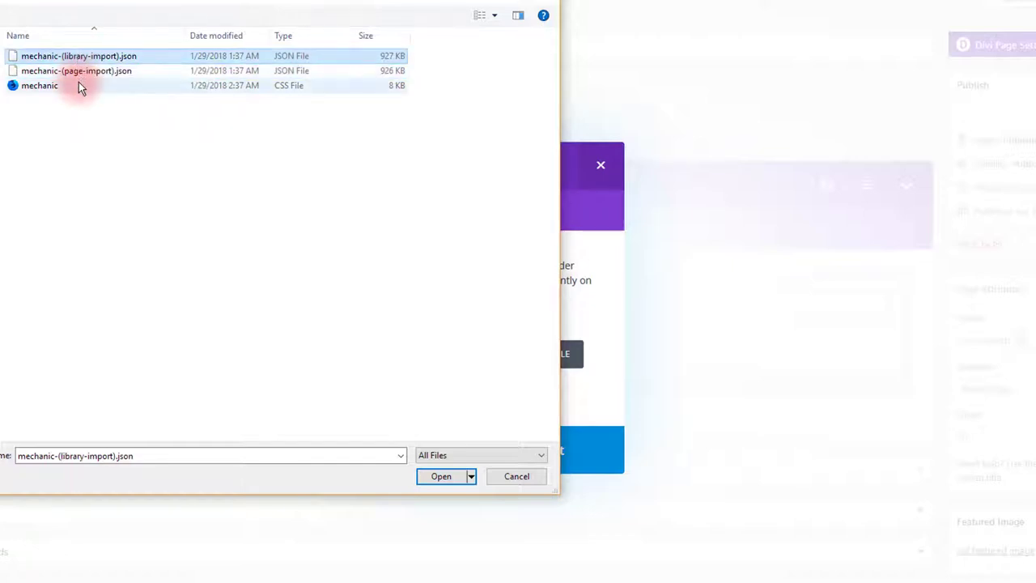
pyautogui.click(75, 73)
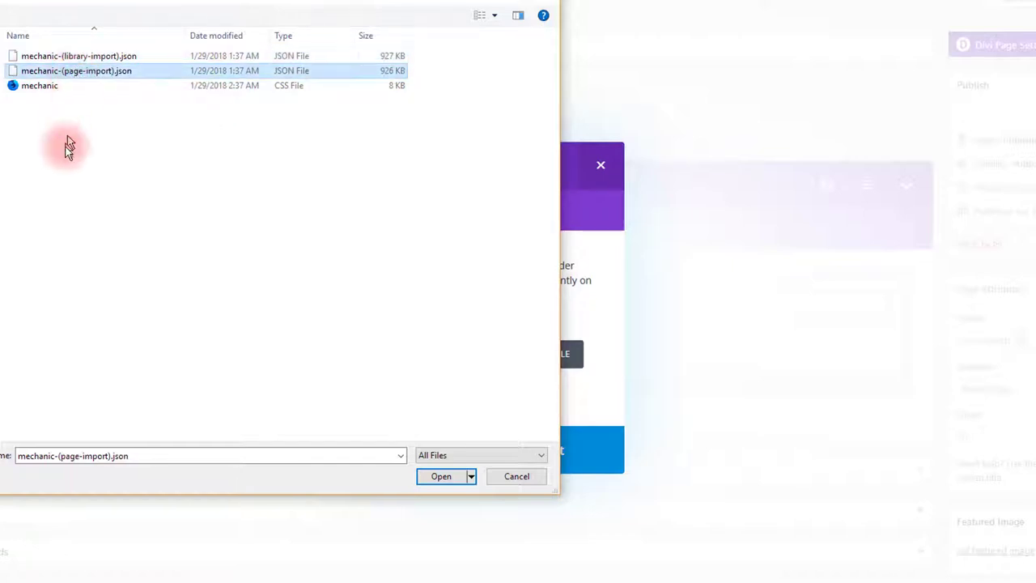
pyautogui.click(64, 96)
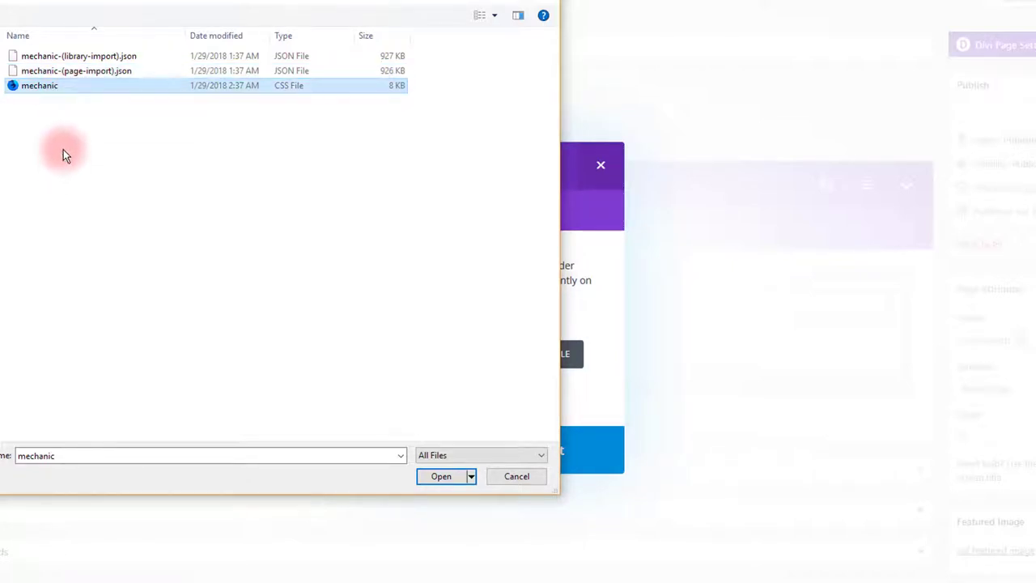
pyautogui.click(72, 70)
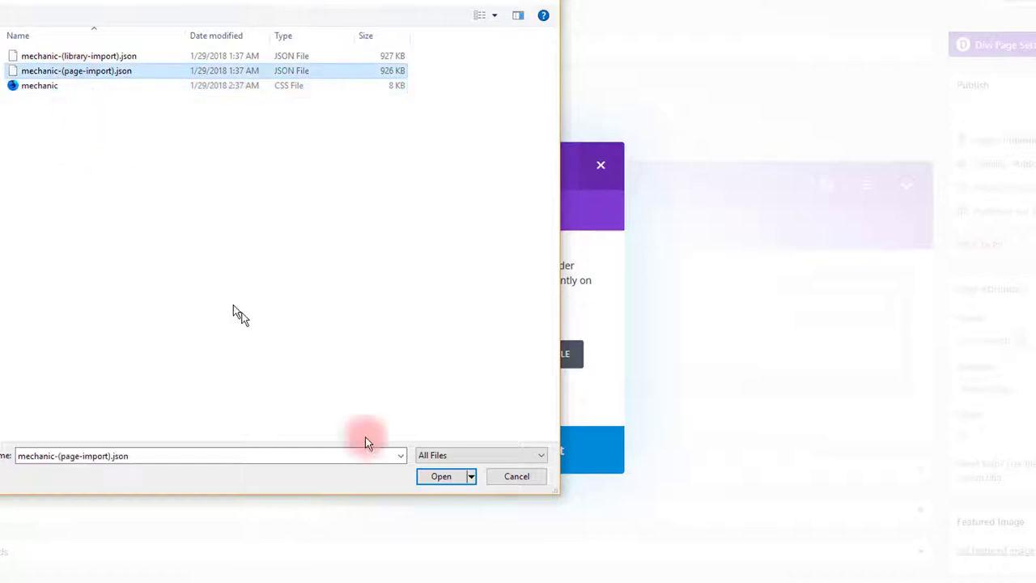
pyautogui.click(451, 478)
# - Import the mechanic layout into the page and let it finish
pyautogui.click(456, 465)
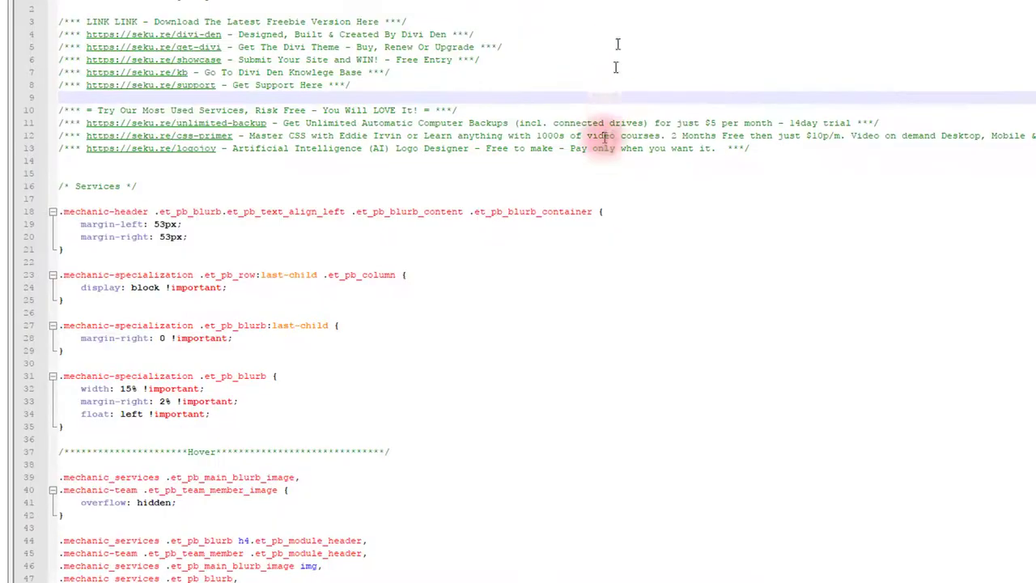
# - Select all of the mechanic.css stylesheet text in Notepad++
pyautogui.click(526, 212)
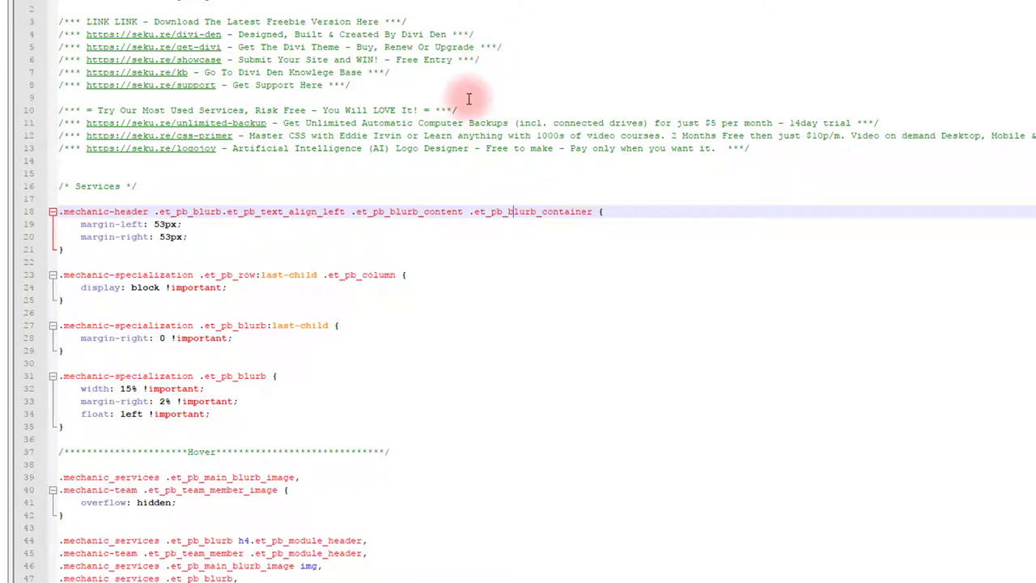
pyautogui.hotkey('ctrl', 'a')
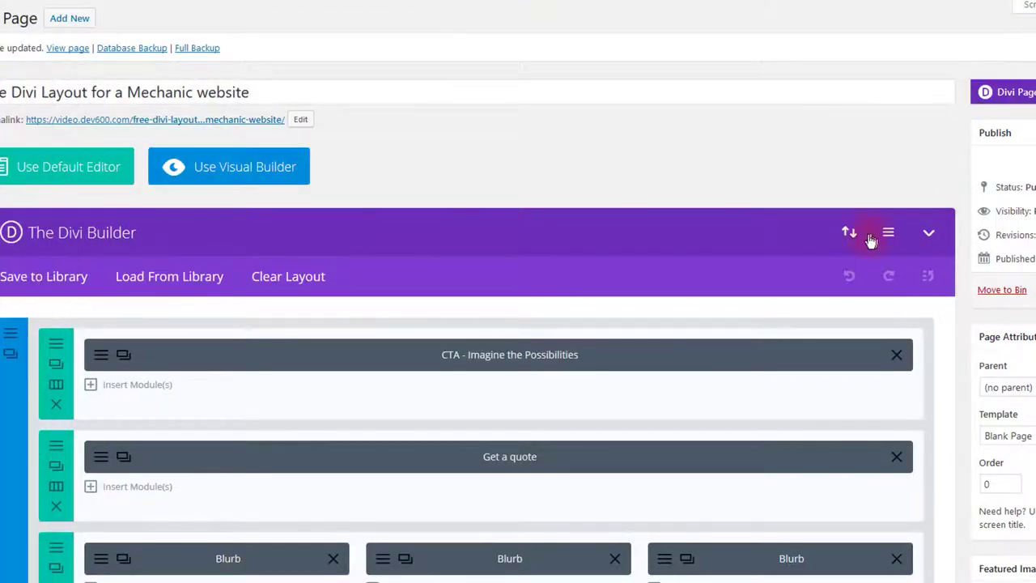
# - Paste the mechanic stylesheet into the page's Custom CSS, save settings, and update the page
pyautogui.click(890, 234)
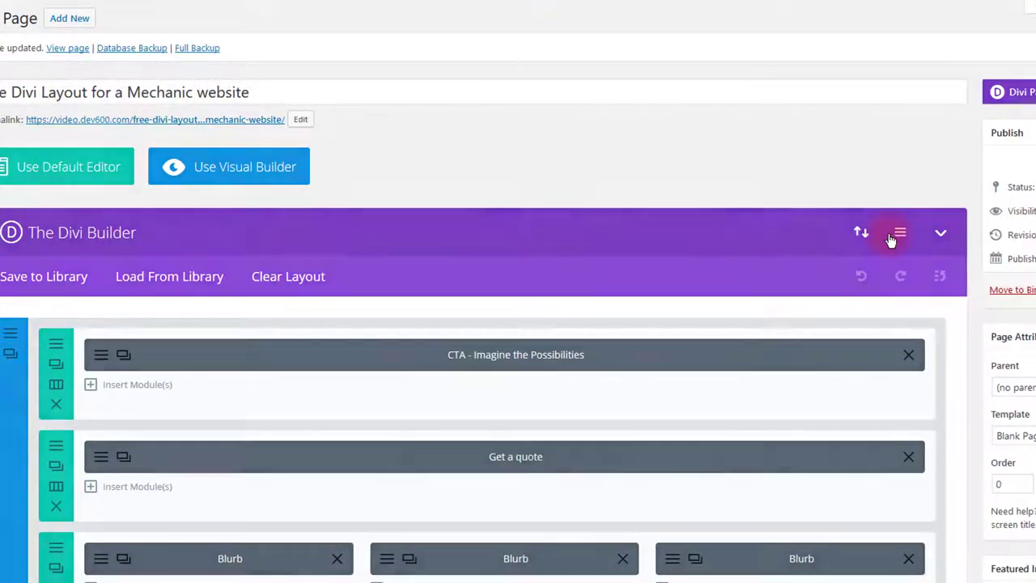
pyautogui.click(478, 295)
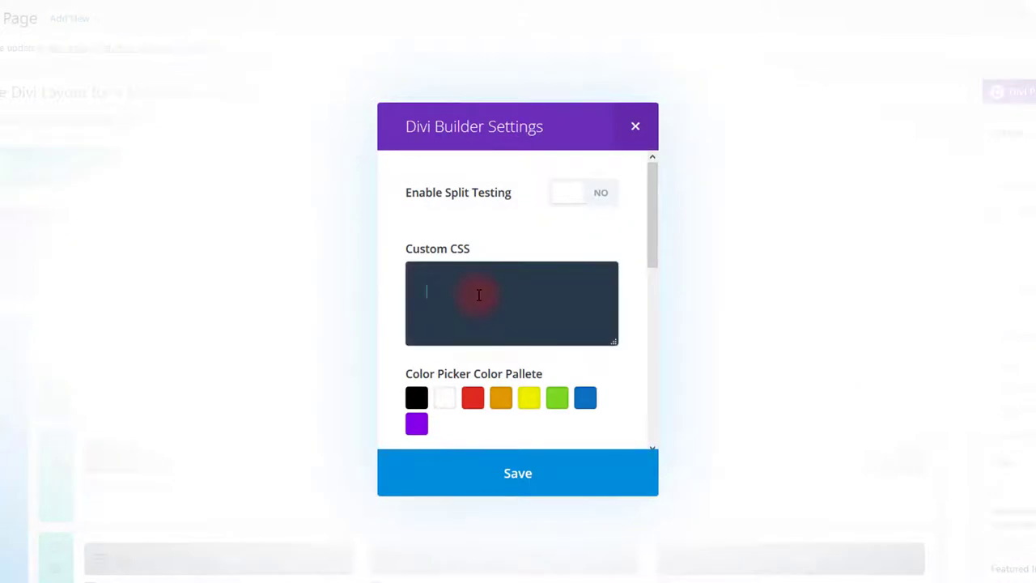
pyautogui.hotkey('ctrl', 'v')
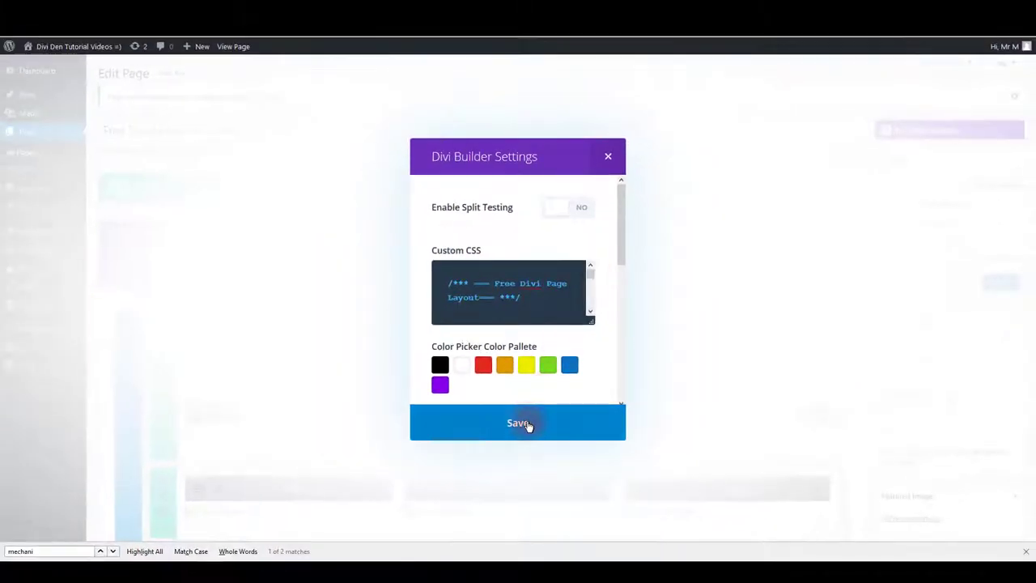
pyautogui.click(528, 441)
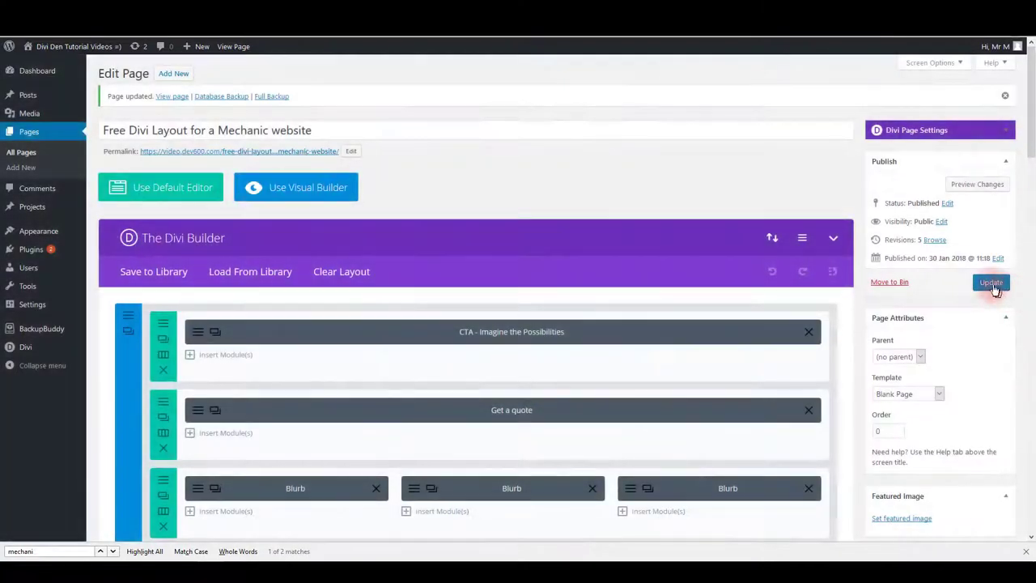
pyautogui.click(993, 283)
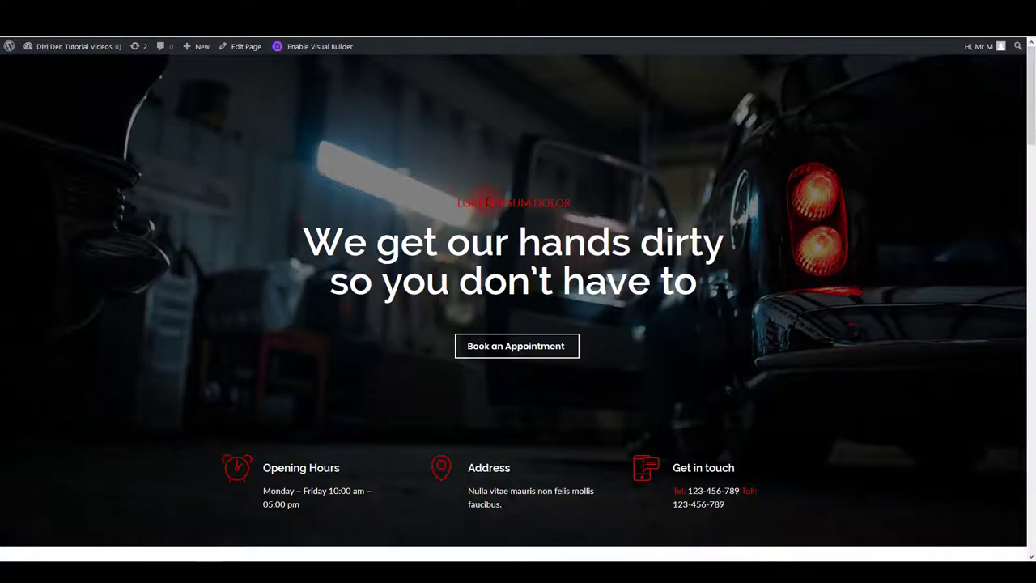
# - Select the LOREM IPSUM DOLOR subtitle text in the live page's hero section
pyautogui.tripleClick(486, 201)
pyautogui.click(346, 372)
pyautogui.scroll(-2, 389, 364)
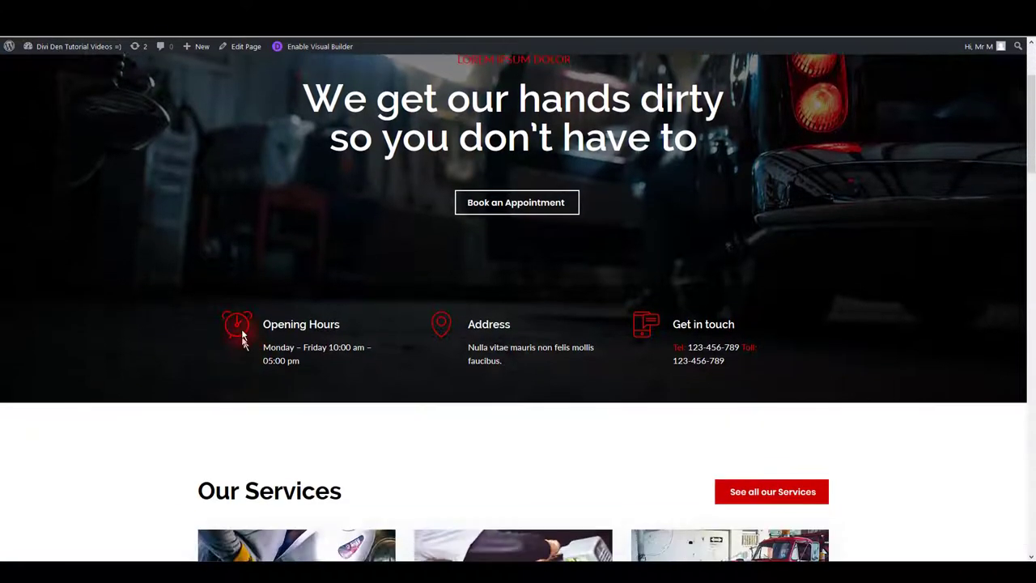
pyautogui.scroll(-2, 534, 296)
pyautogui.scroll(4, 534, 308)
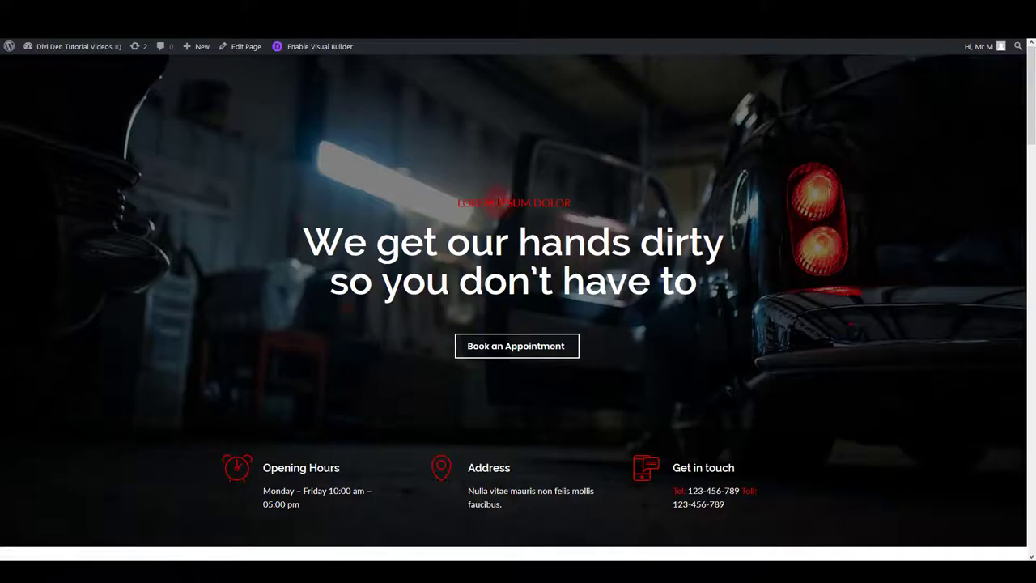
pyautogui.moveTo(570, 203); pyautogui.dragTo(331, 136)
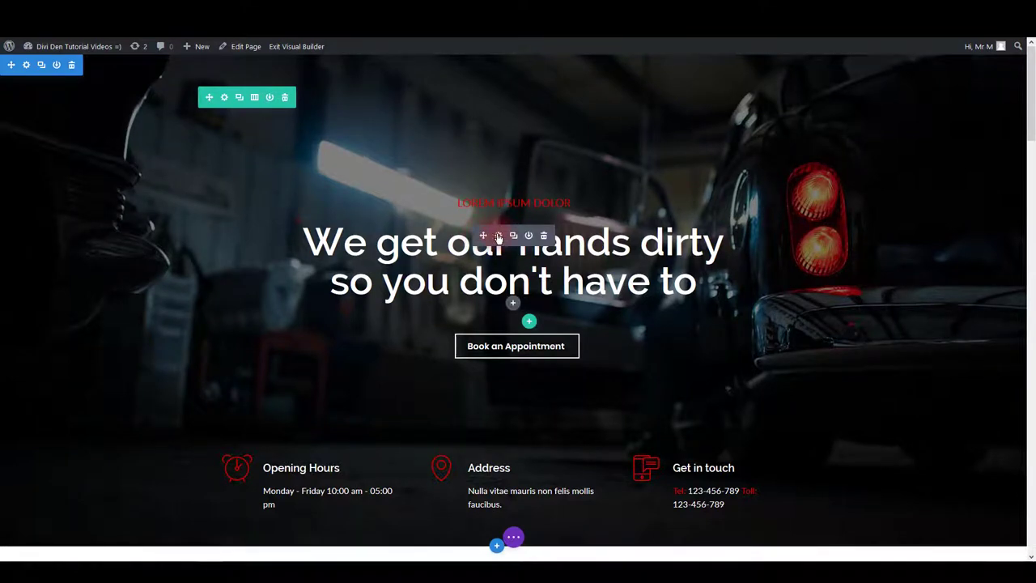
# - Set the hero call-to-action title text colour to blue #0080ff and save
pyautogui.click(499, 236)
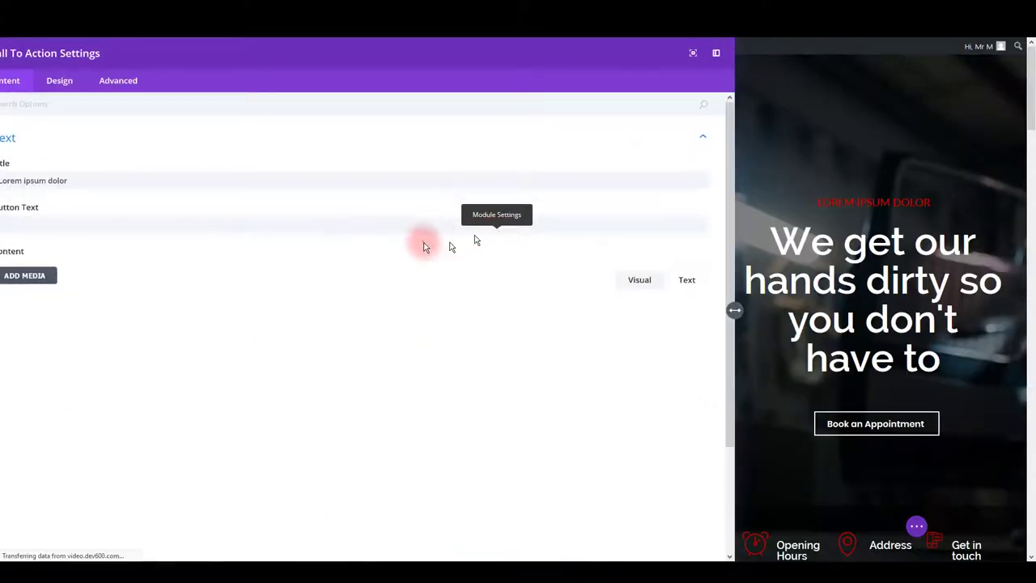
pyautogui.click(77, 95)
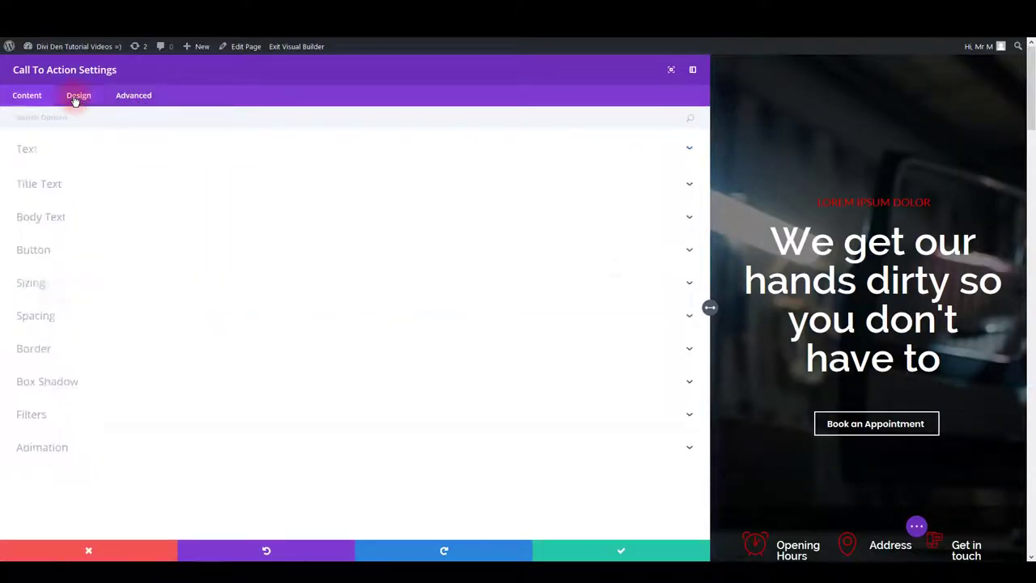
pyautogui.click(71, 187)
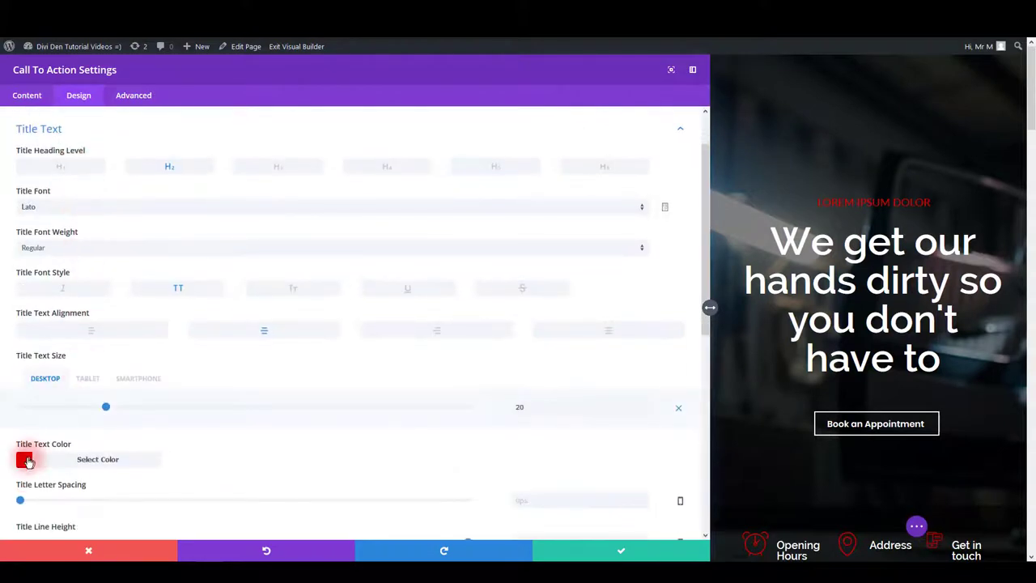
pyautogui.click(25, 459)
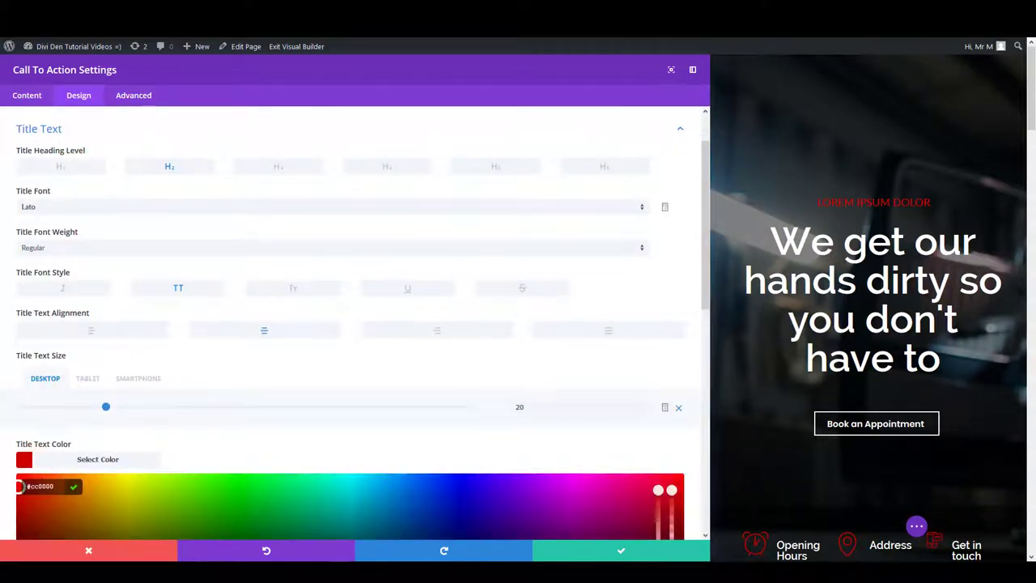
pyautogui.scroll(-2, 81, 438)
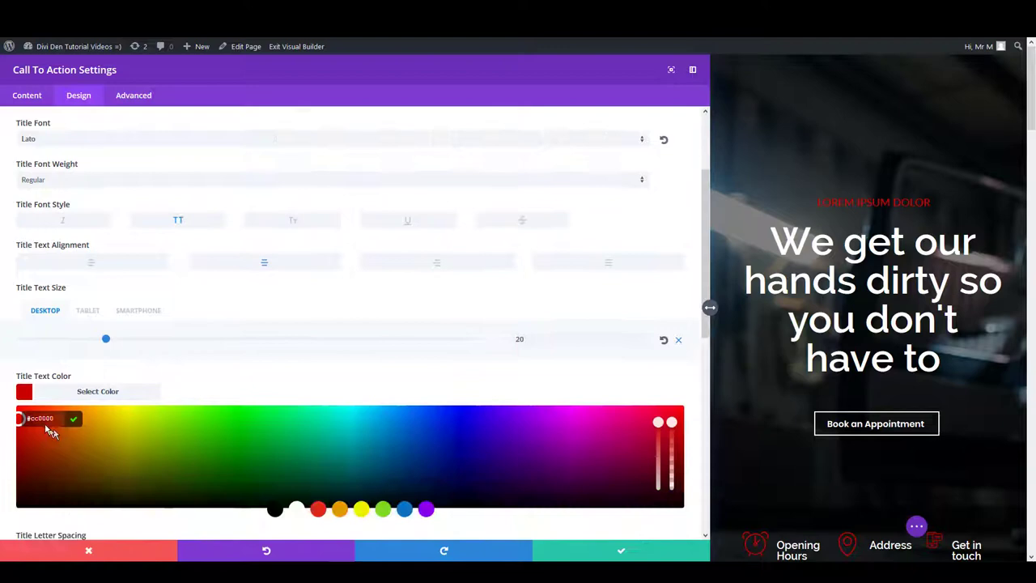
pyautogui.click(408, 401)
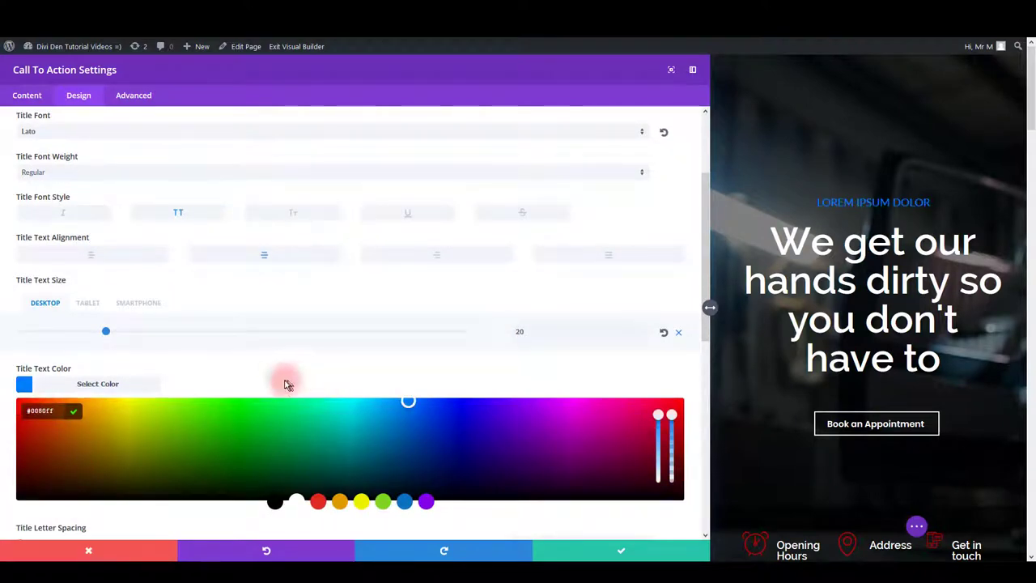
pyautogui.scroll(-4, 486, 437)
pyautogui.click(628, 551)
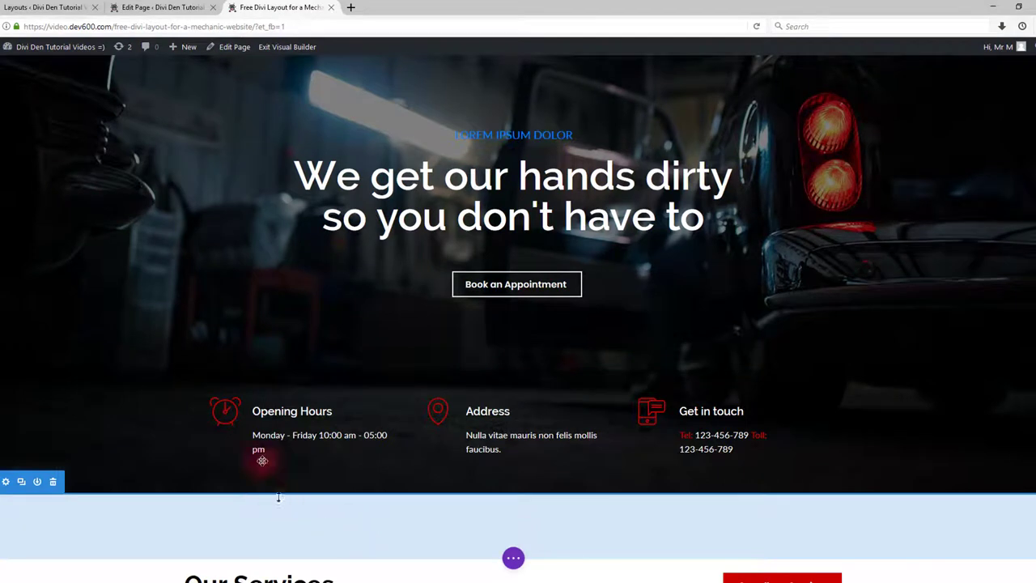
pyautogui.moveTo(288, 409)
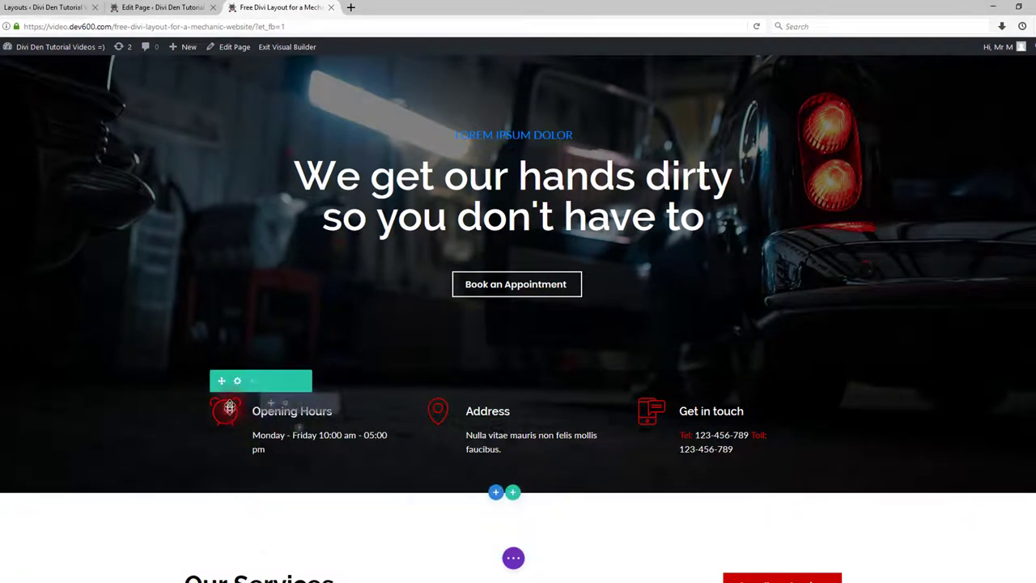
# - Set the Opening Hours blurb filters to 184deg hue and 114% brightness, then save
pyautogui.click(284, 403)
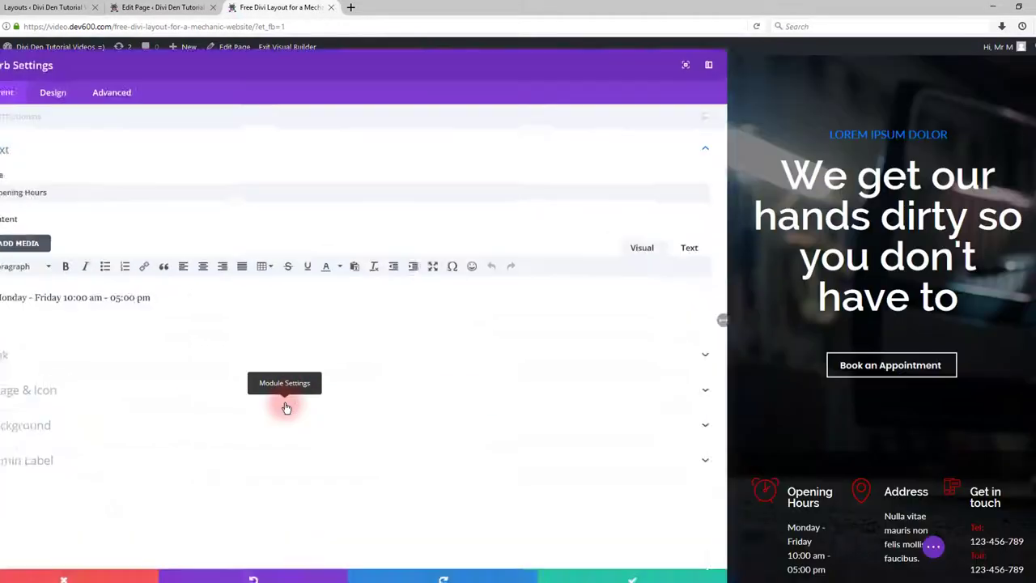
pyautogui.click(68, 99)
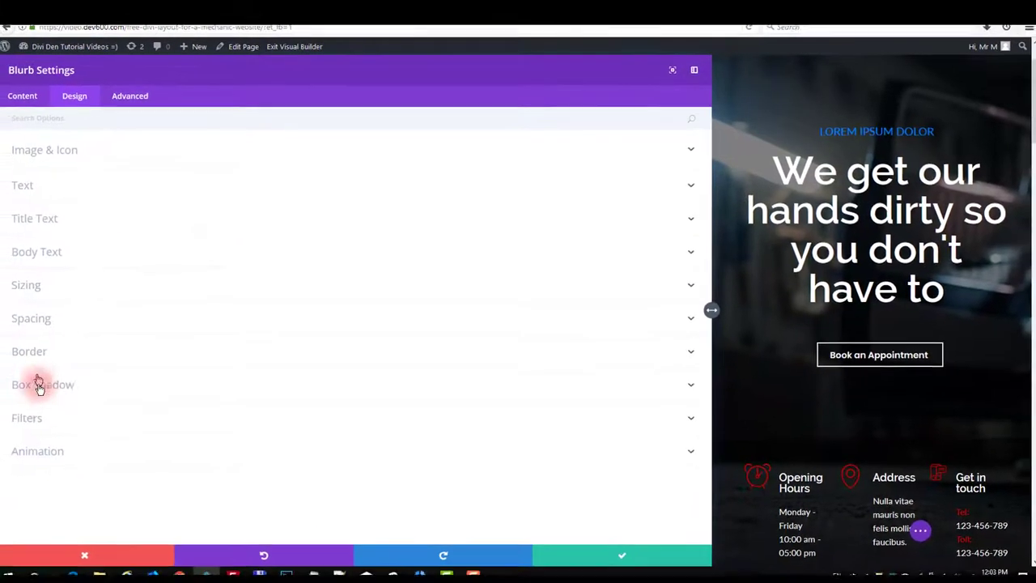
pyautogui.click(48, 414)
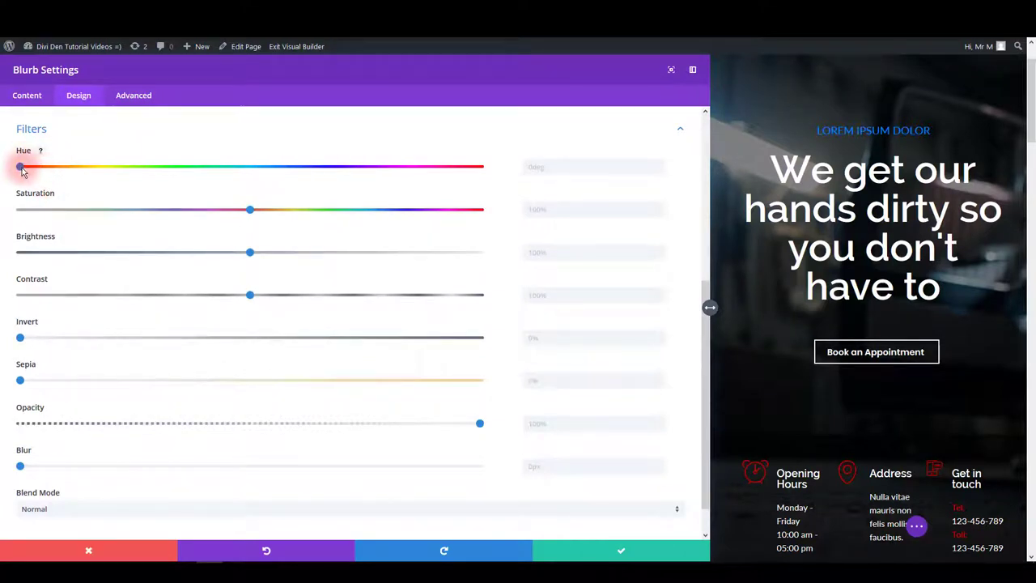
pyautogui.moveTo(21, 168); pyautogui.dragTo(246, 169)
pyautogui.click(249, 210)
pyautogui.click(255, 167)
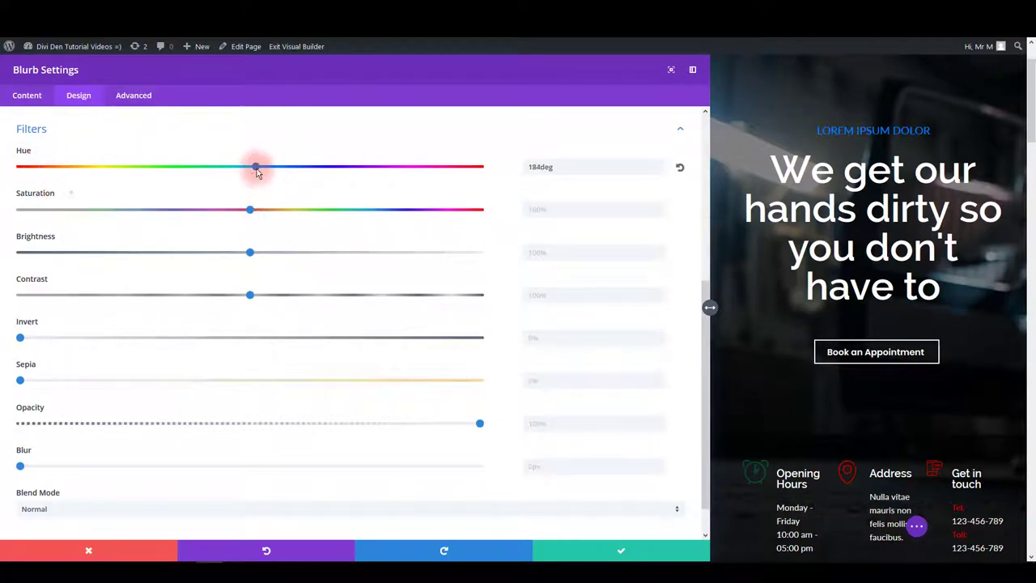
pyautogui.click(249, 210)
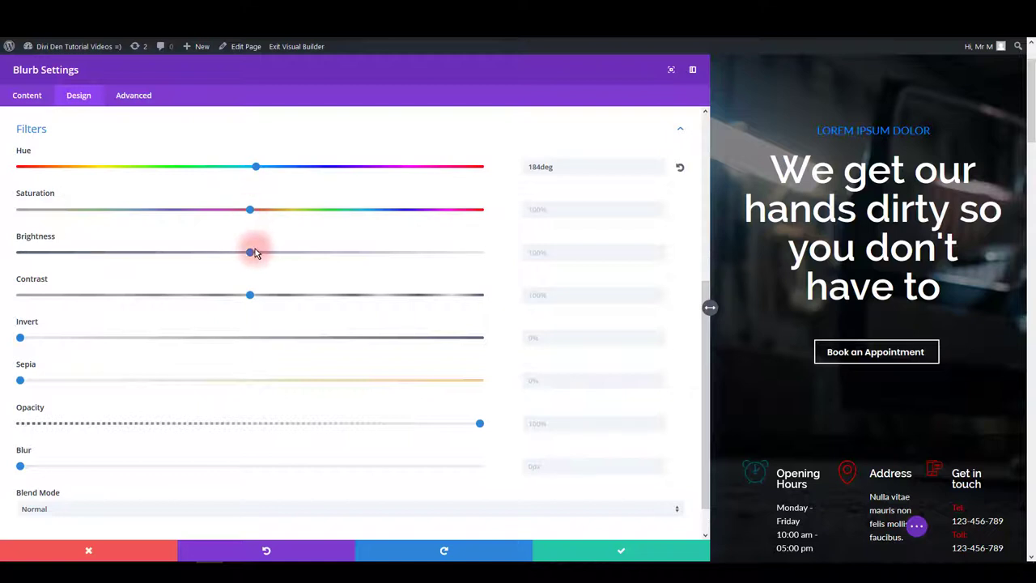
pyautogui.moveTo(251, 252); pyautogui.dragTo(282, 253)
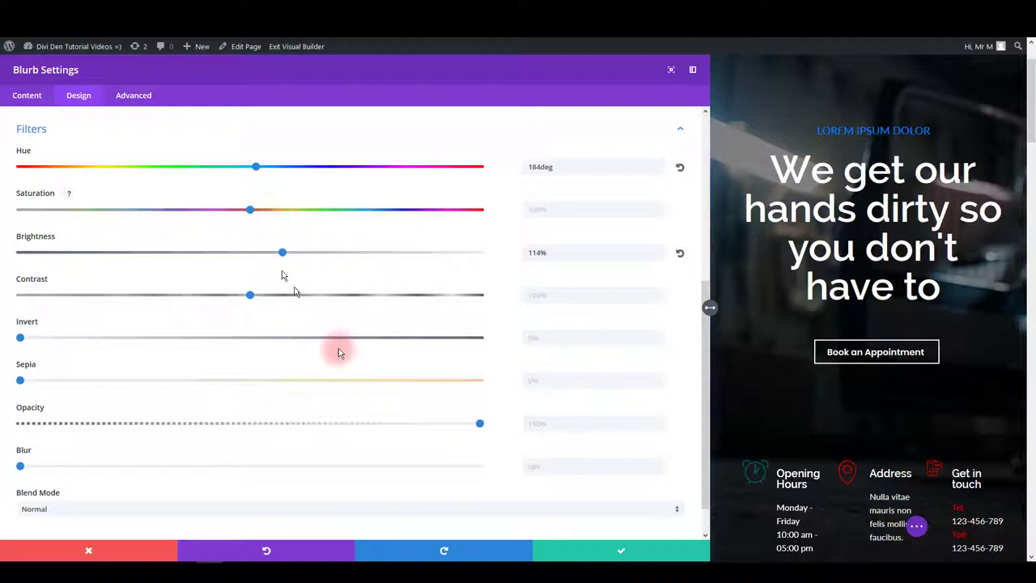
pyautogui.click(591, 551)
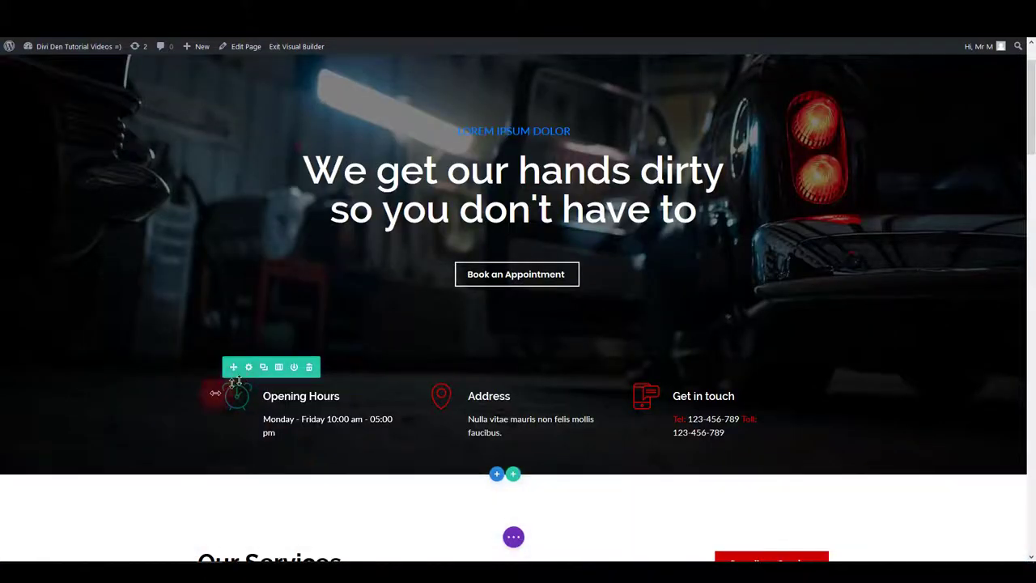
pyautogui.scroll(-1, 220, 401)
pyautogui.scroll(-3, 219, 404)
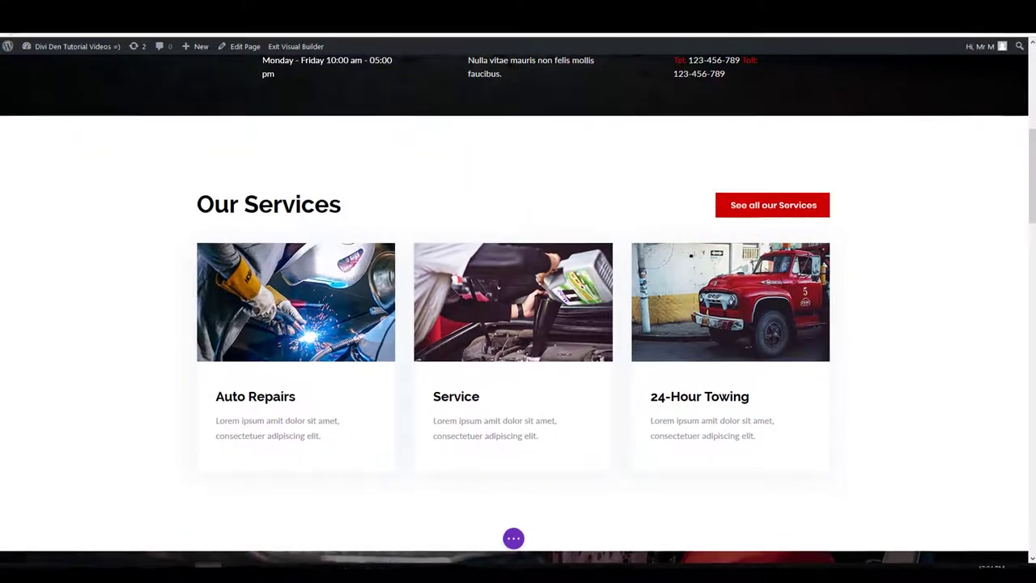
pyautogui.moveTo(773, 205)
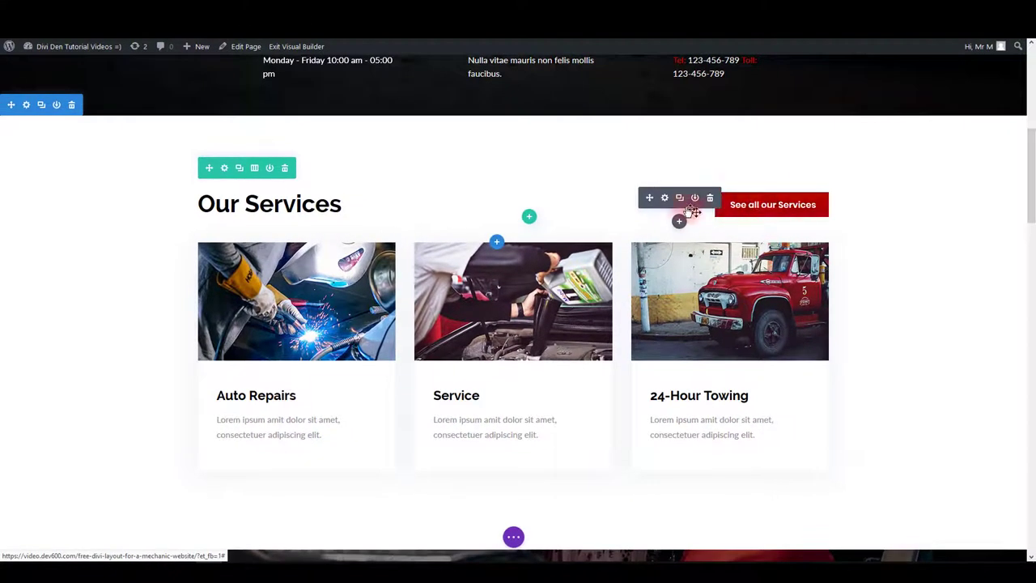
# - Give the See all our Services button a blue background
pyautogui.click(665, 197)
pyautogui.click(81, 97)
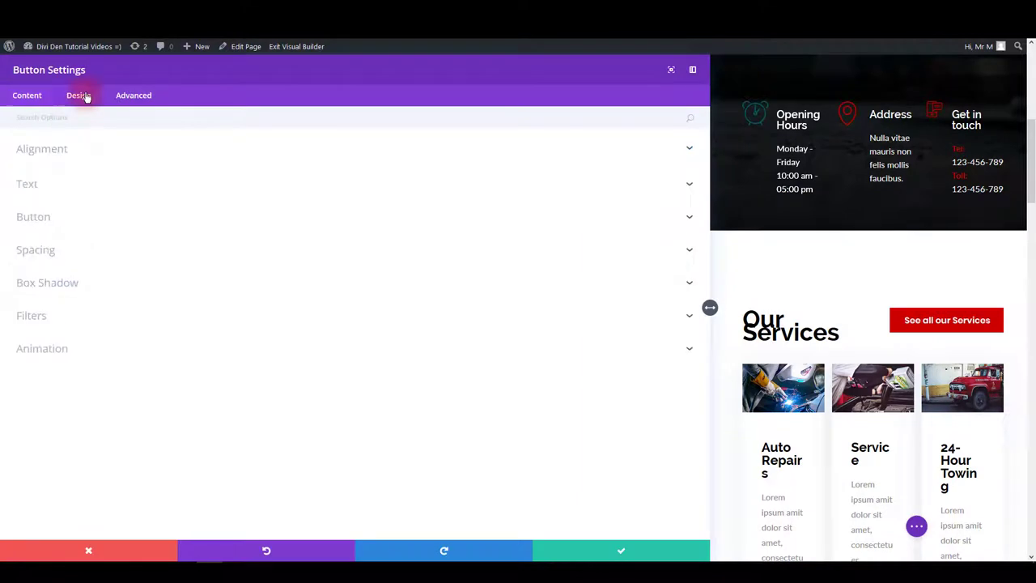
pyautogui.click(64, 223)
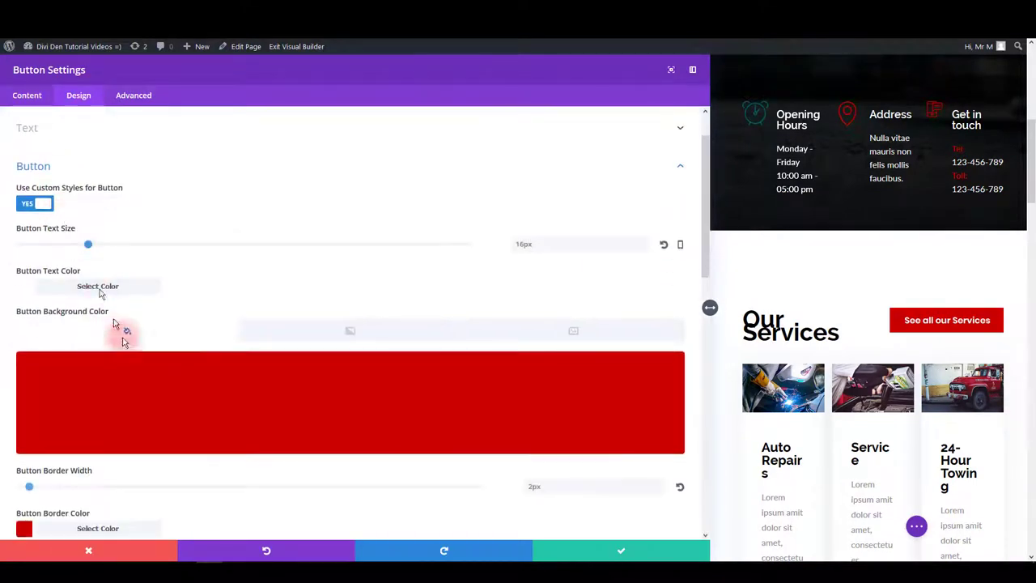
pyautogui.click(127, 400)
pyautogui.click(404, 418)
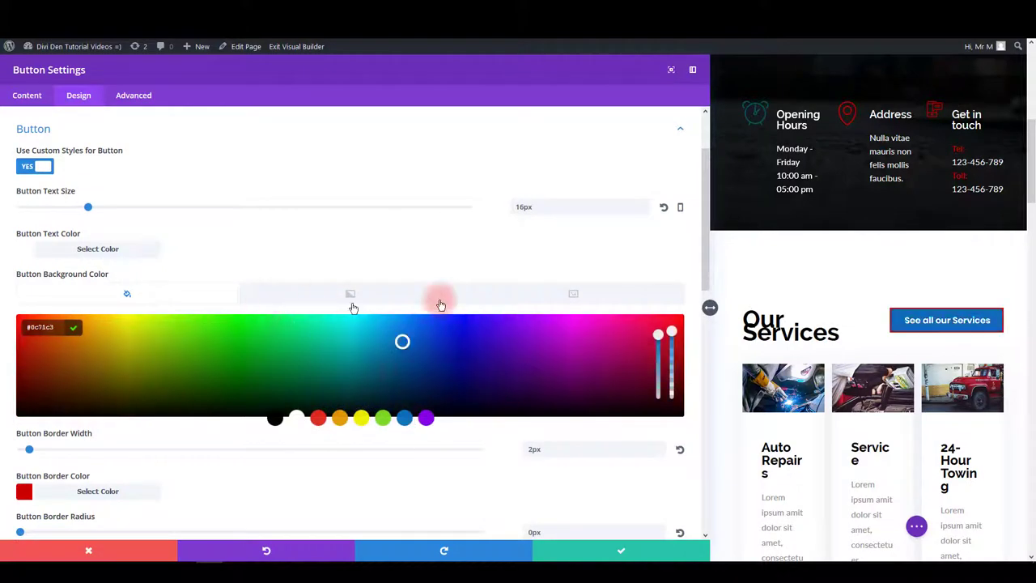
# - Set the button border to 62px width in blue and save the button
pyautogui.click(304, 450)
pyautogui.scroll(-2, 139, 456)
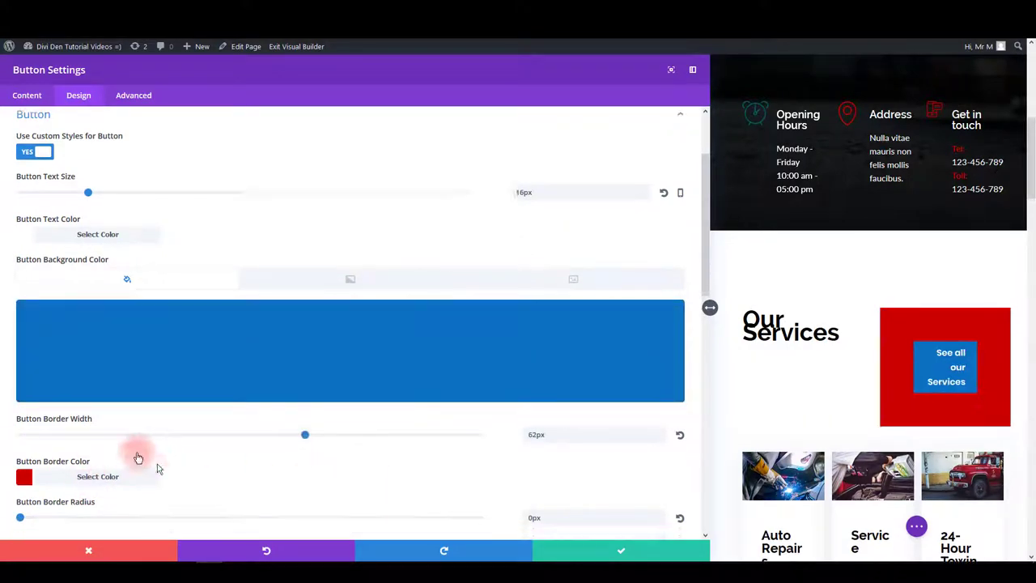
pyautogui.click(24, 414)
pyautogui.scroll(-3, 369, 487)
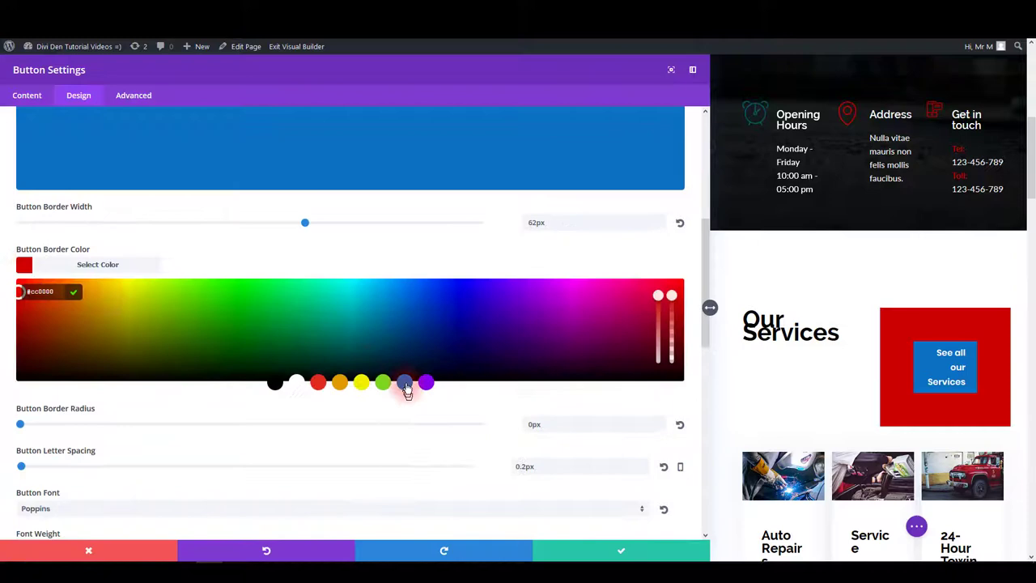
pyautogui.click(405, 384)
pyautogui.click(420, 267)
pyautogui.click(136, 389)
pyautogui.scroll(-5, 136, 391)
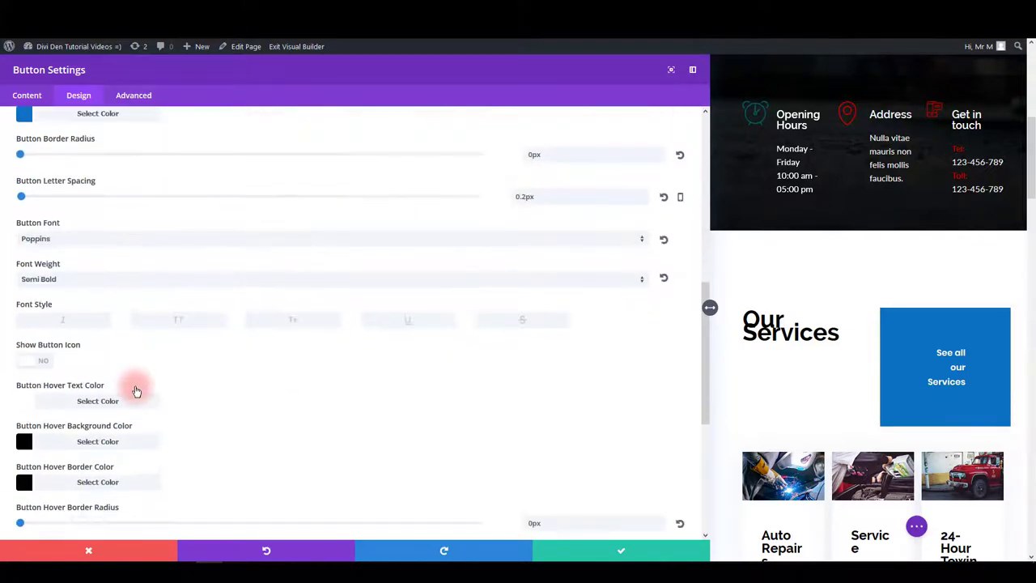
pyautogui.scroll(-2, 168, 418)
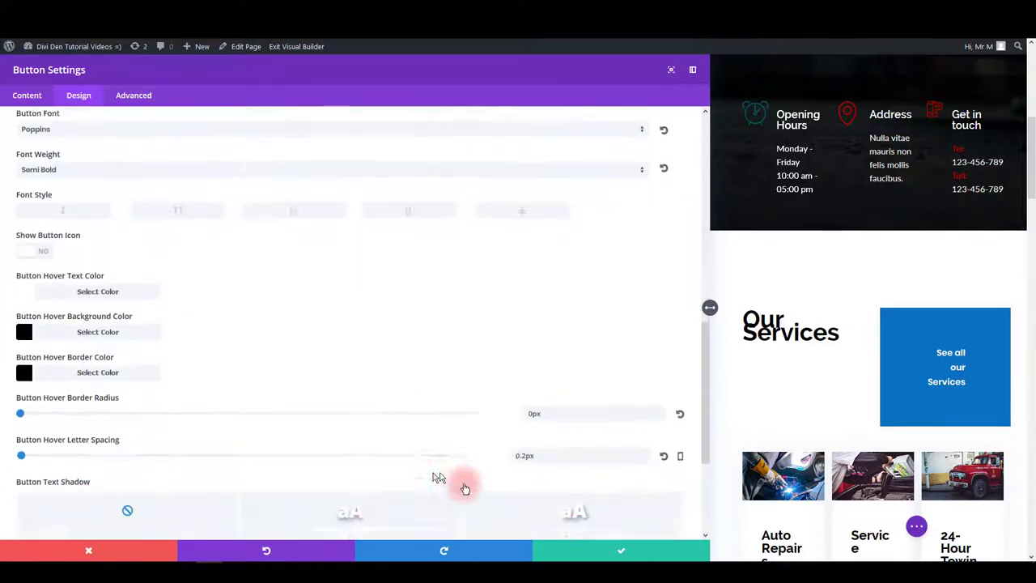
pyautogui.click(599, 550)
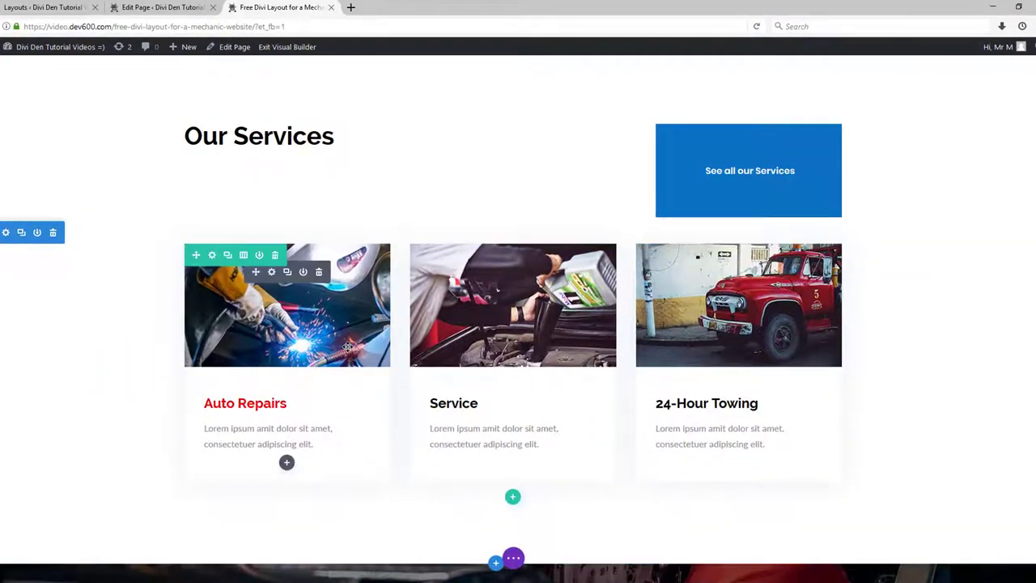
# - Change the team header hover colour in Custom CSS from red to #fff and save
pyautogui.press('F11')
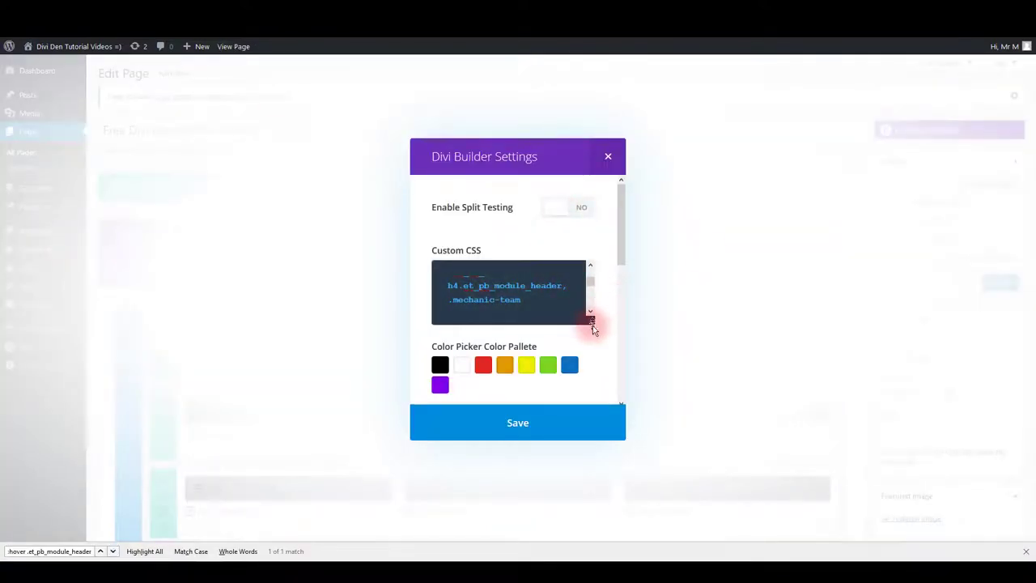
pyautogui.moveTo(592, 323); pyautogui.dragTo(638, 419)
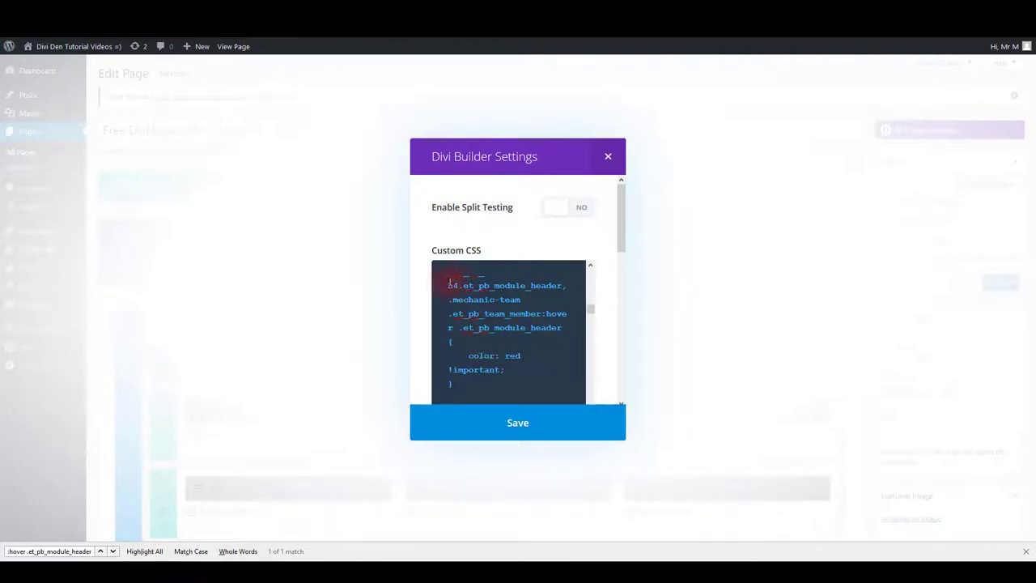
pyautogui.moveTo(449, 281); pyautogui.dragTo(543, 302)
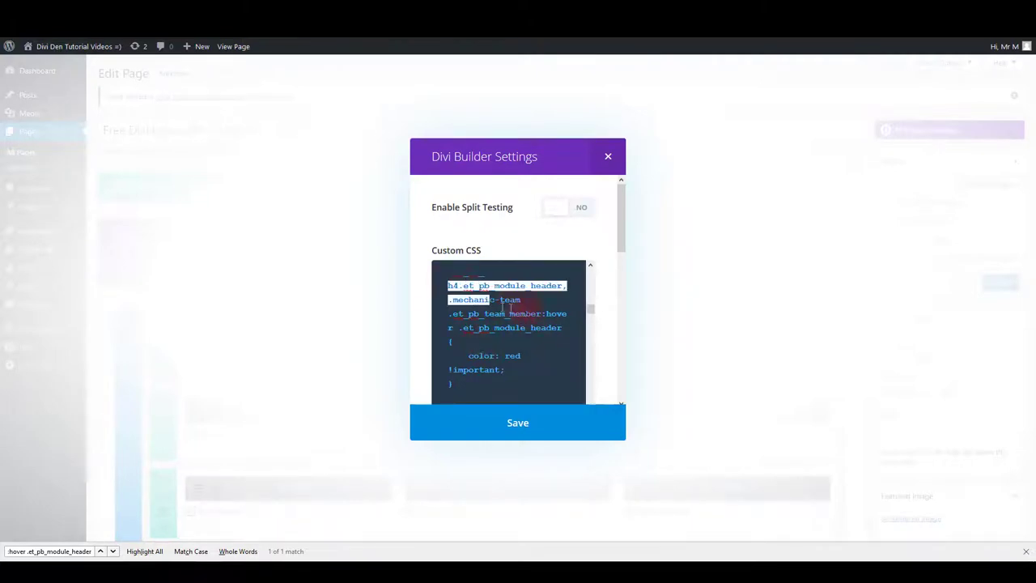
pyautogui.doubleClick(514, 355)
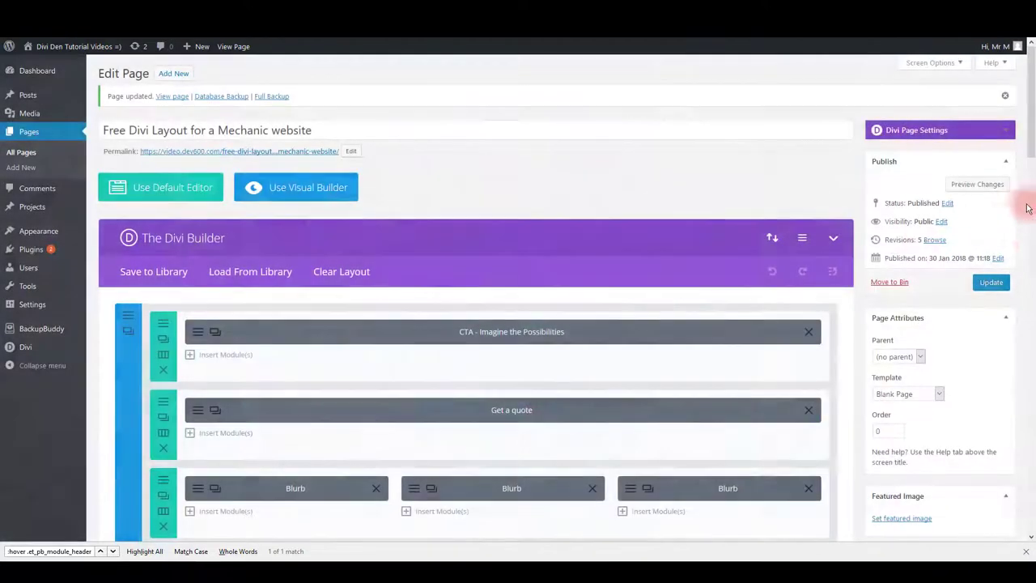
pyautogui.click(991, 282)
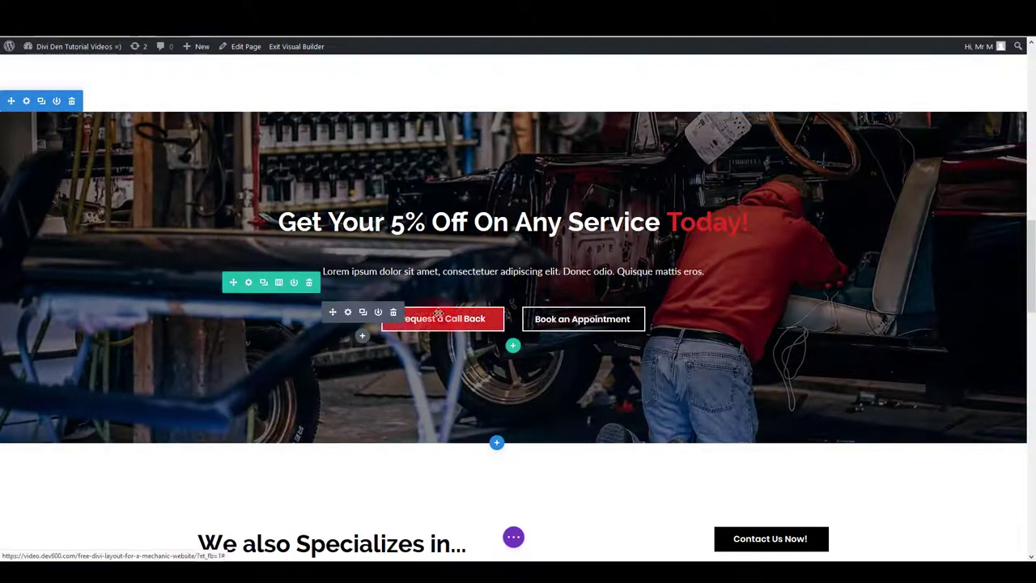
# - Scroll to the 'We also Specializes in' section to reach the six red service blurbs, including Head Gaskets
pyautogui.scroll(3, 559, 321)
pyautogui.scroll(3, 526, 320)
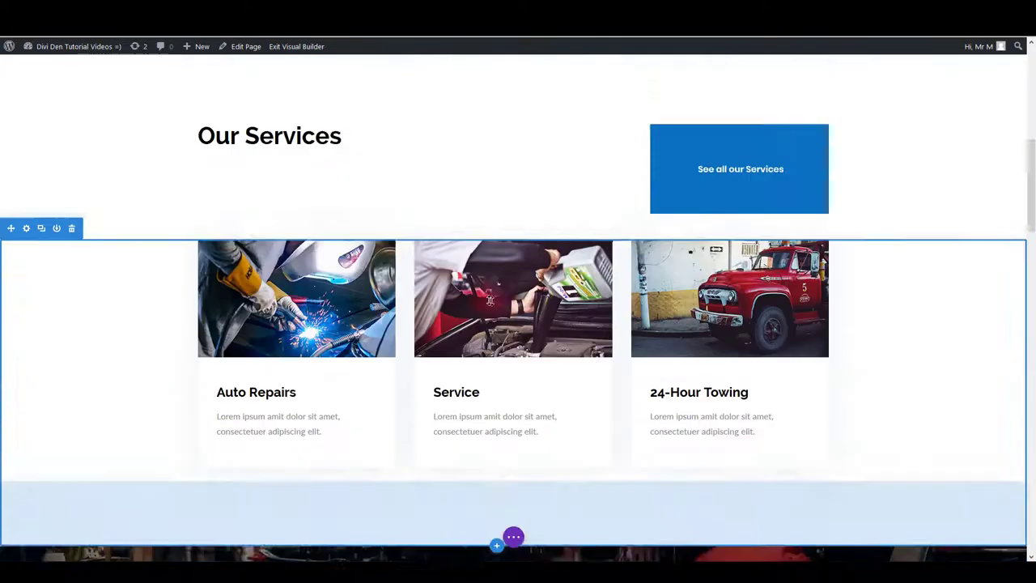
pyautogui.scroll(2, 486, 319)
pyautogui.click(413, 318)
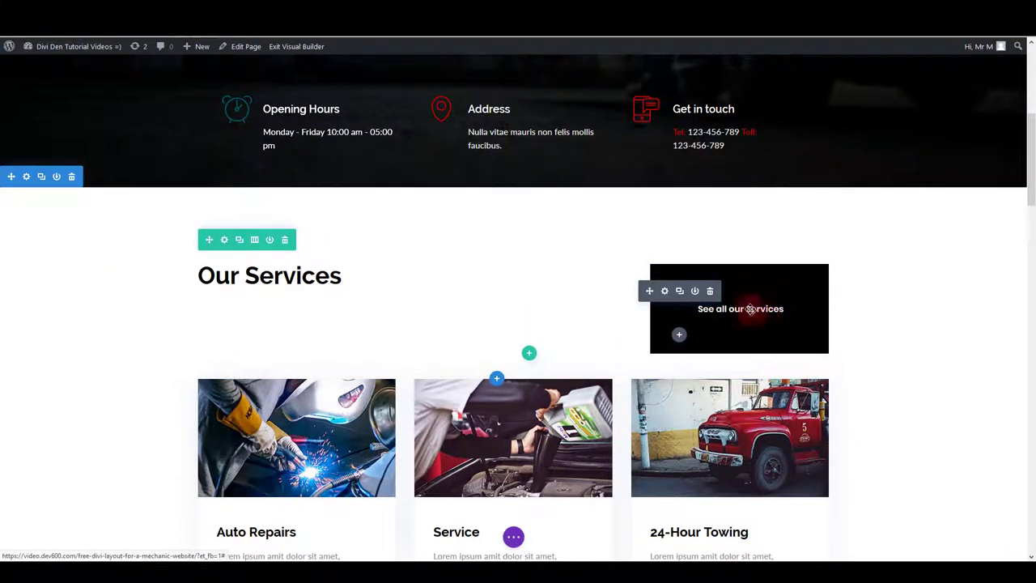
pyautogui.scroll(-2, 751, 309)
pyautogui.scroll(-7, 751, 308)
pyautogui.scroll(-3, 728, 280)
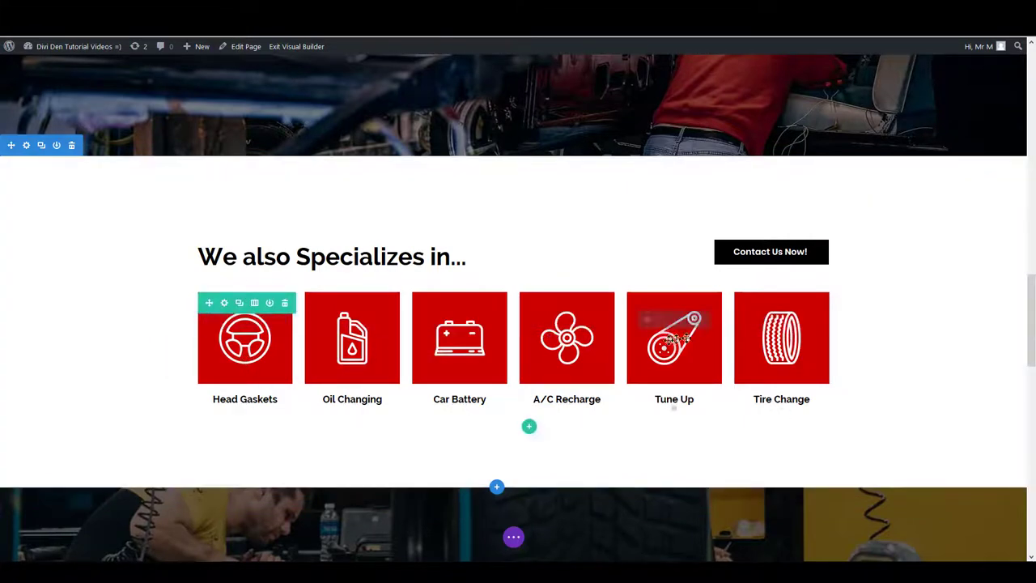
pyautogui.moveTo(244, 340)
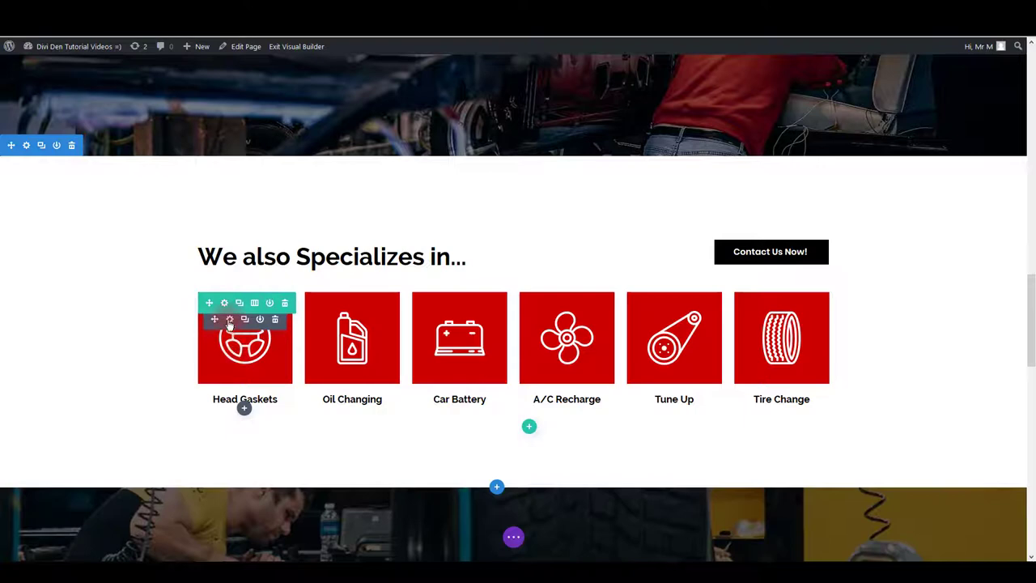
# - Change the Head Gaskets Blurb Image background-color from red to blue in Custom CSS and save
pyautogui.click(230, 320)
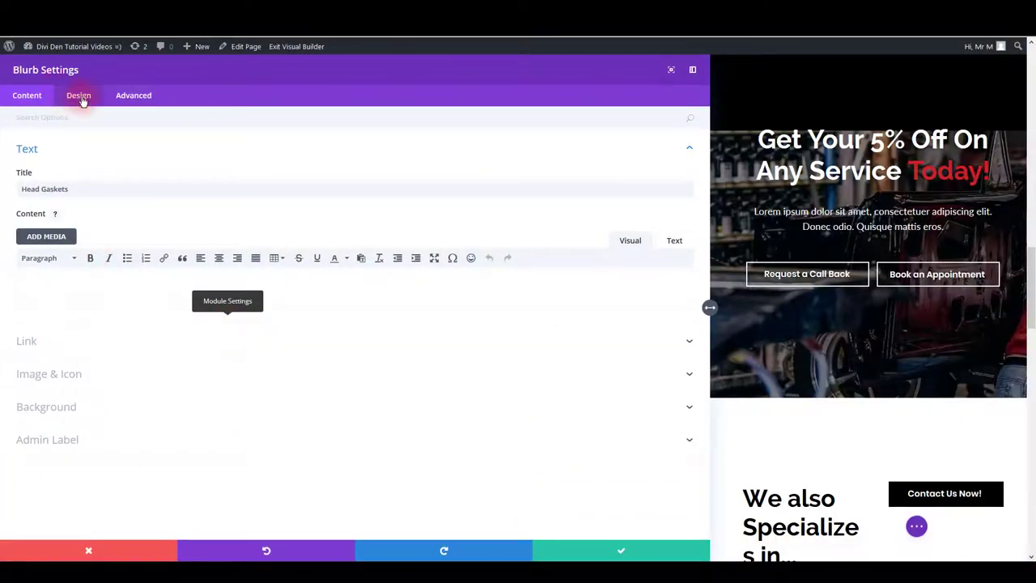
pyautogui.click(114, 97)
pyautogui.click(74, 191)
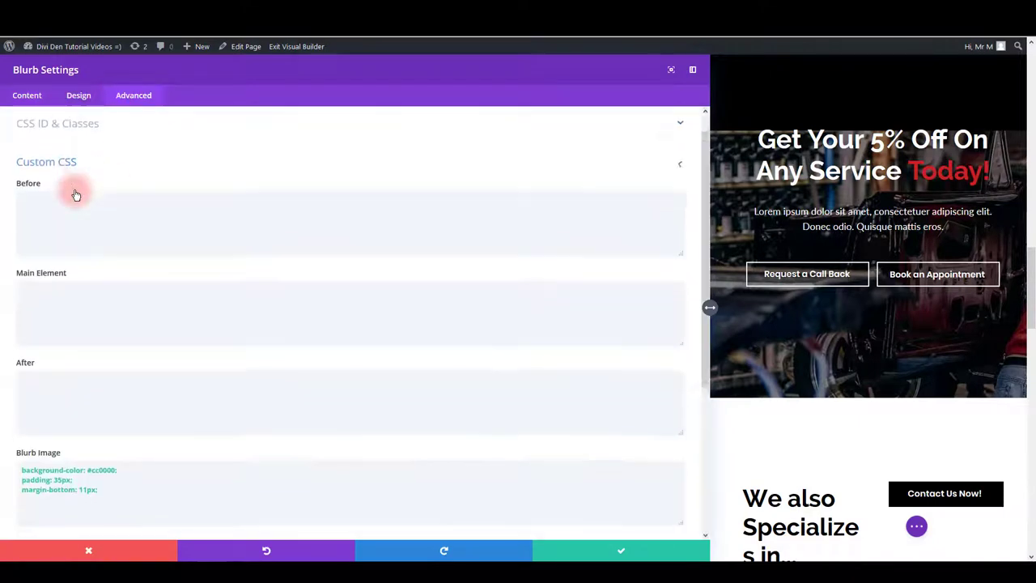
pyautogui.scroll(-1, 101, 417)
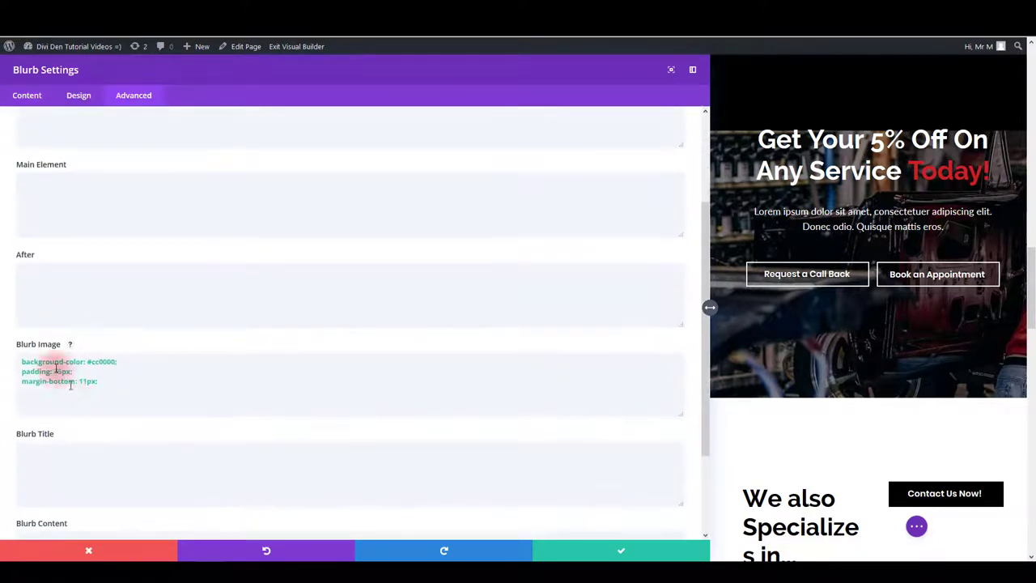
pyautogui.click(100, 359)
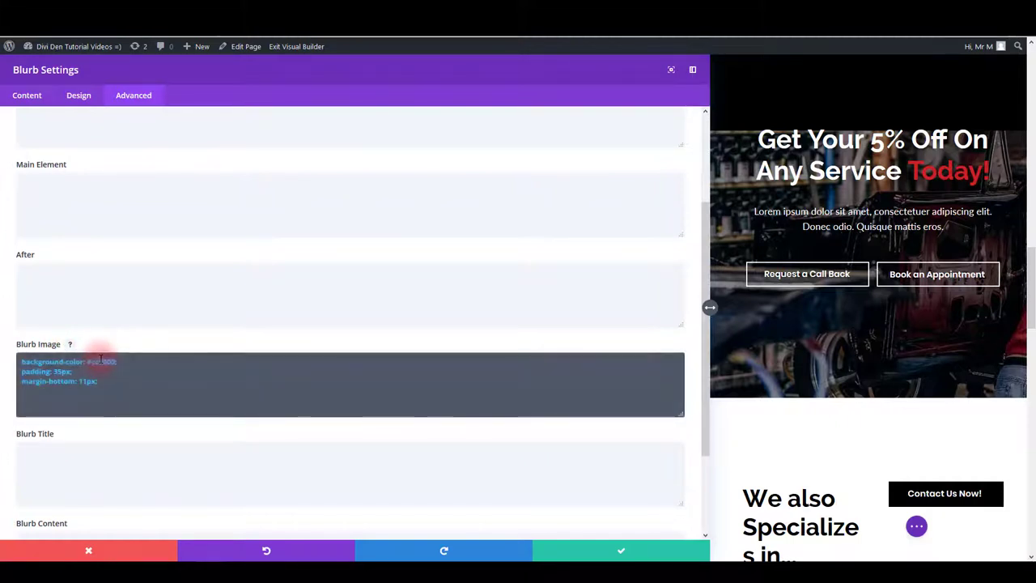
pyautogui.press('BackSpace')
pyautogui.write('blu')
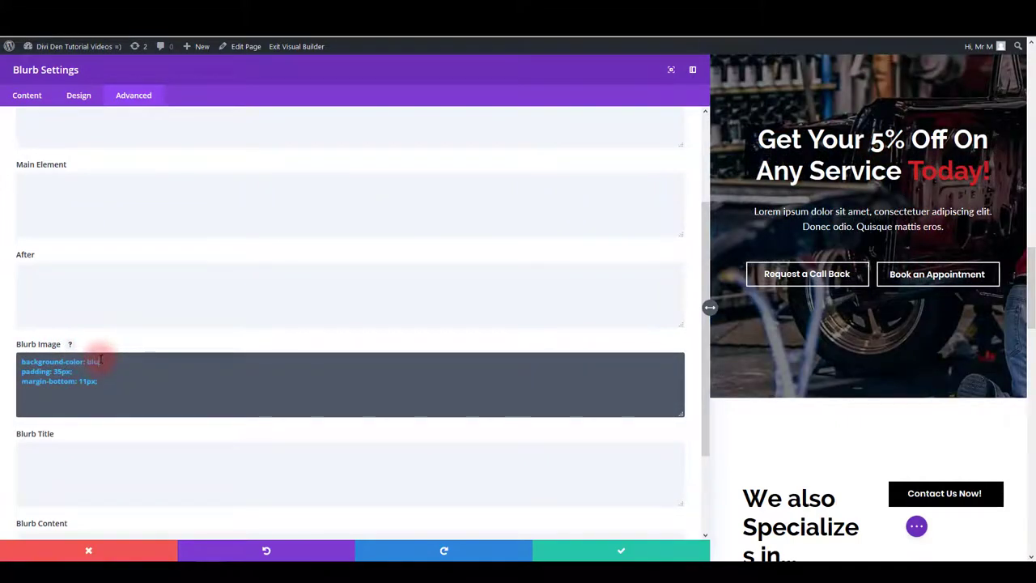
pyautogui.scroll(-3, 101, 358)
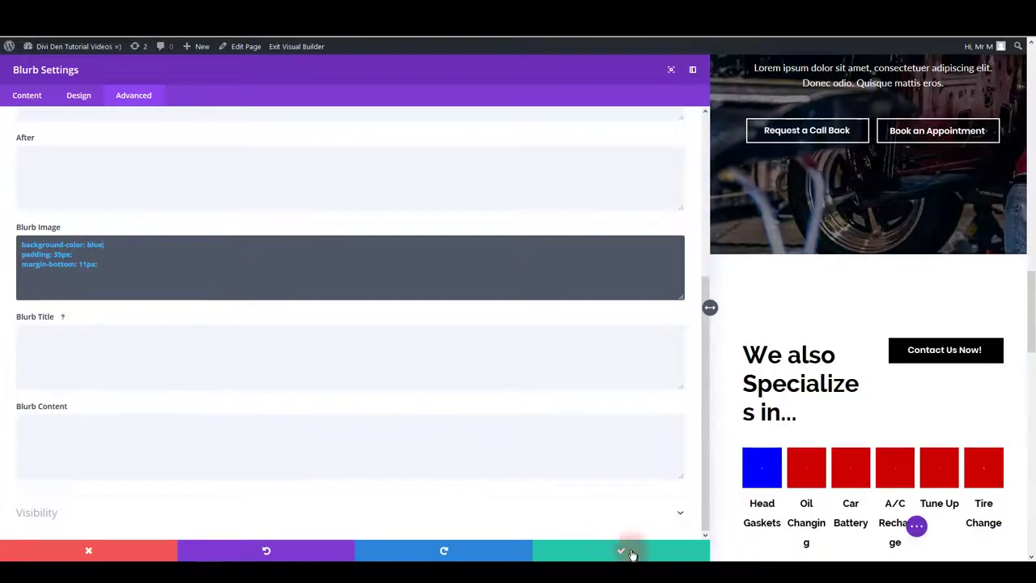
pyautogui.click(632, 553)
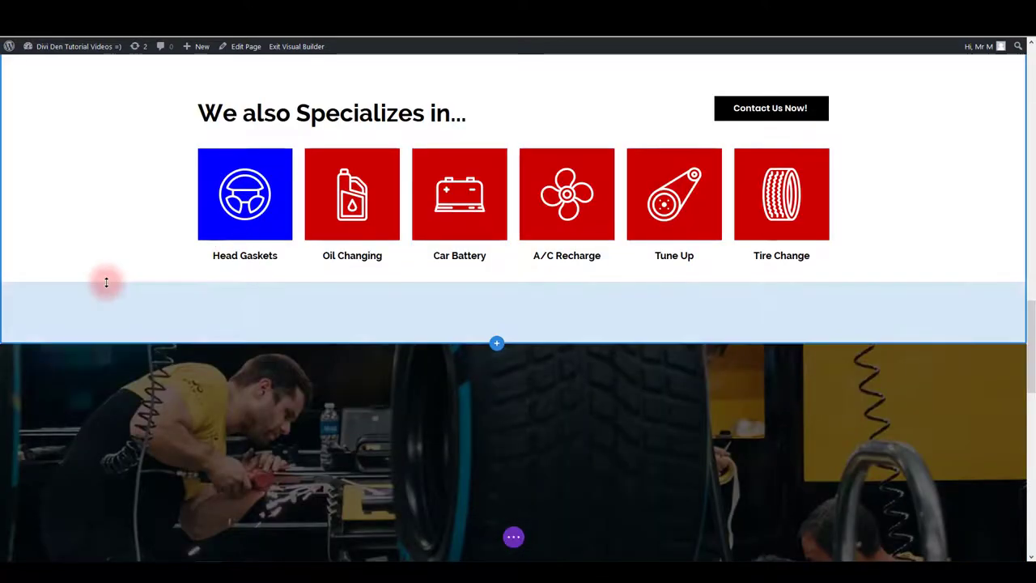
# - Scroll to the testimonial in fullscreen and select its red 'Name Surname' author inline, leaving it unedited
pyautogui.scroll(-3, 106, 282)
pyautogui.scroll(-2, 155, 303)
pyautogui.scroll(-3, 414, 276)
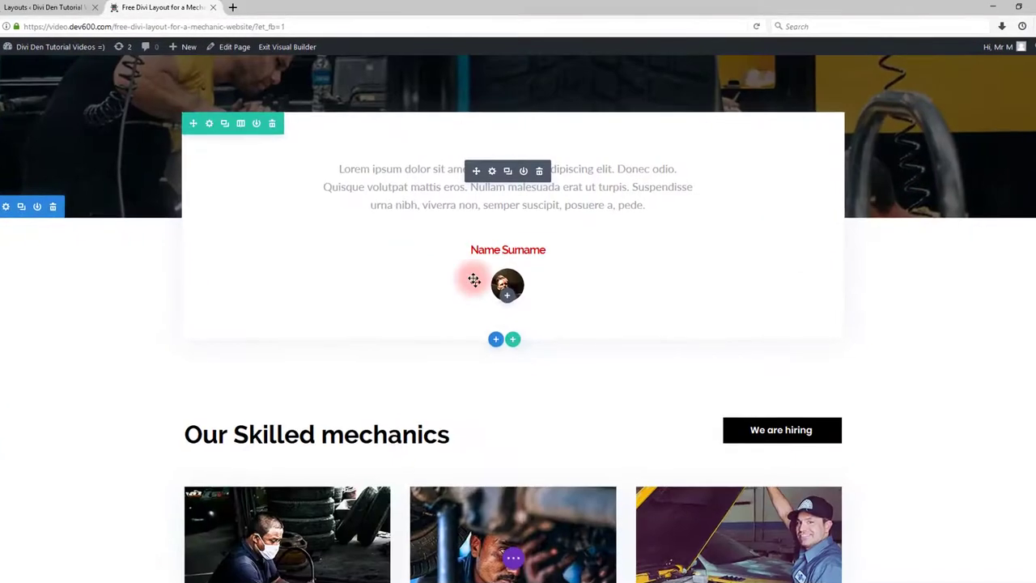
pyautogui.press('F11')
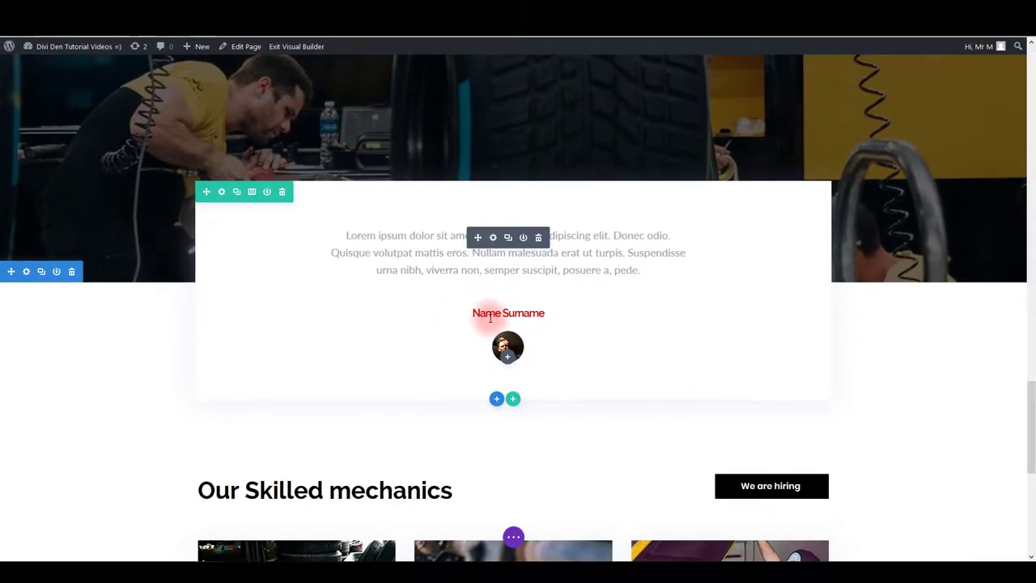
pyautogui.tripleClick(517, 313)
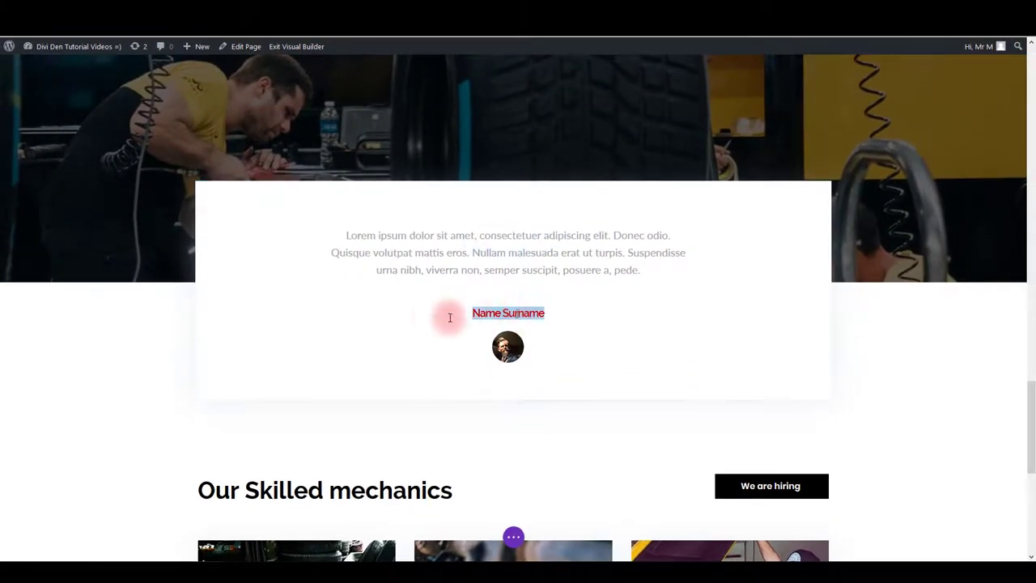
pyautogui.click(402, 316)
pyautogui.click(475, 313)
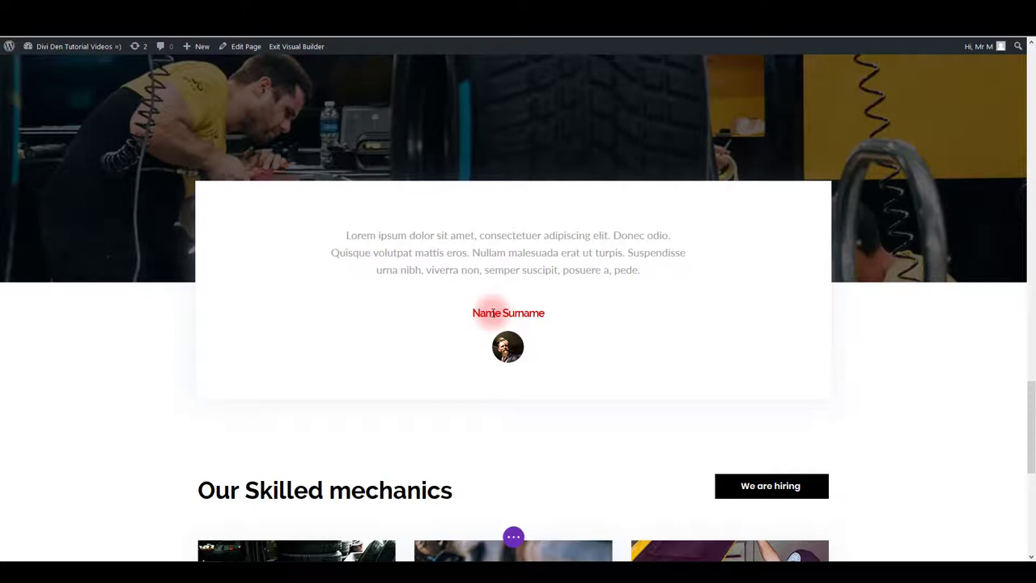
pyautogui.click(333, 418)
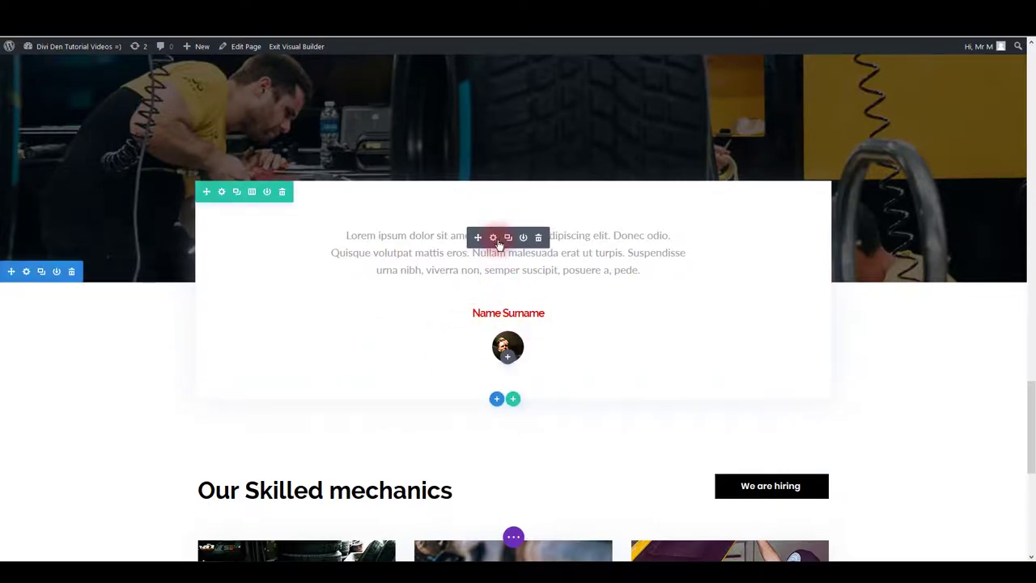
# - Set the testimonial's Testimonial Author custom CSS color to blue !important and save the settings
pyautogui.click(494, 237)
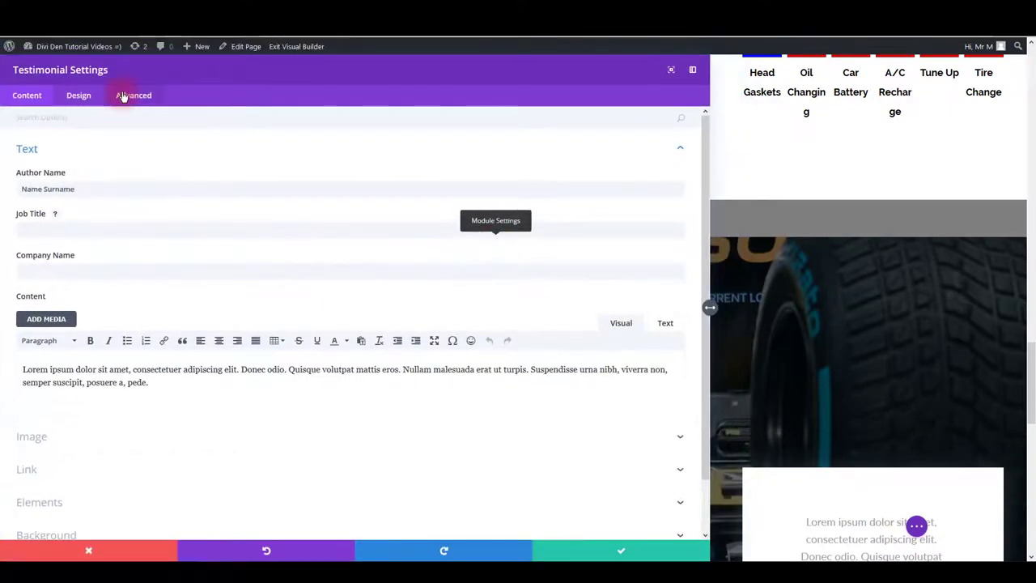
pyautogui.click(123, 95)
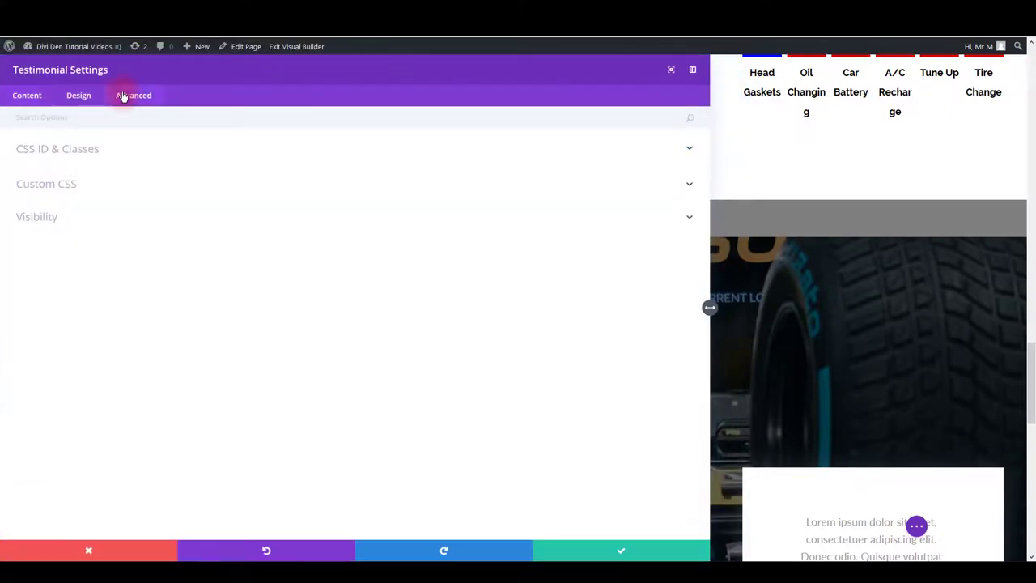
pyautogui.click(71, 185)
pyautogui.scroll(-3, 89, 389)
pyautogui.scroll(-1, 106, 450)
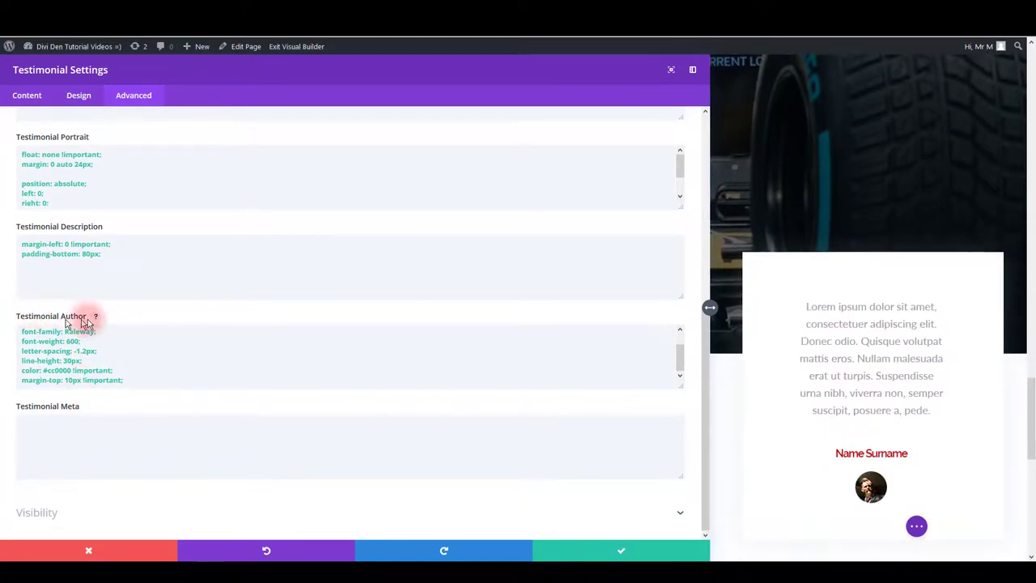
pyautogui.click(59, 371)
pyautogui.write('blue')
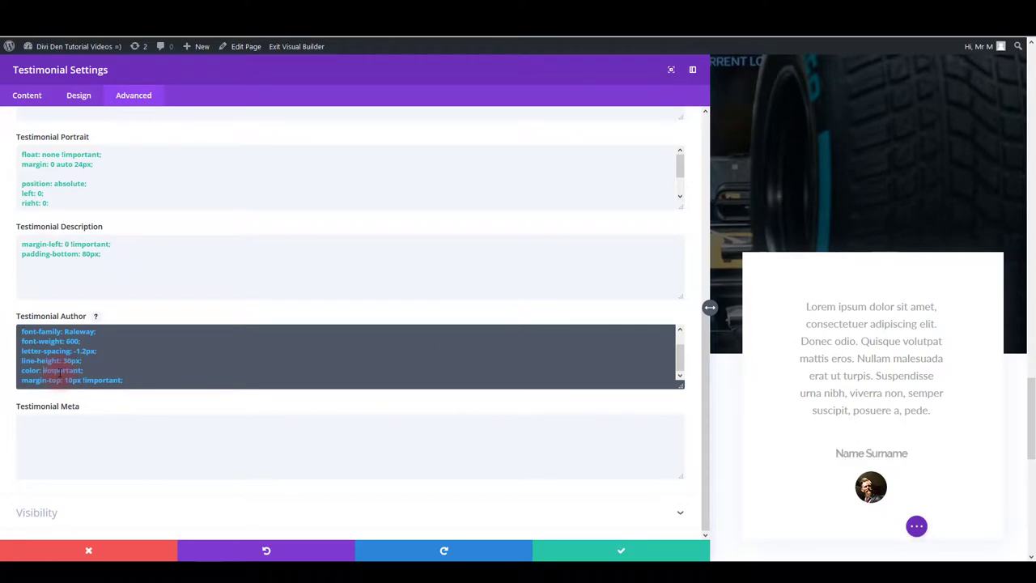
pyautogui.click(588, 554)
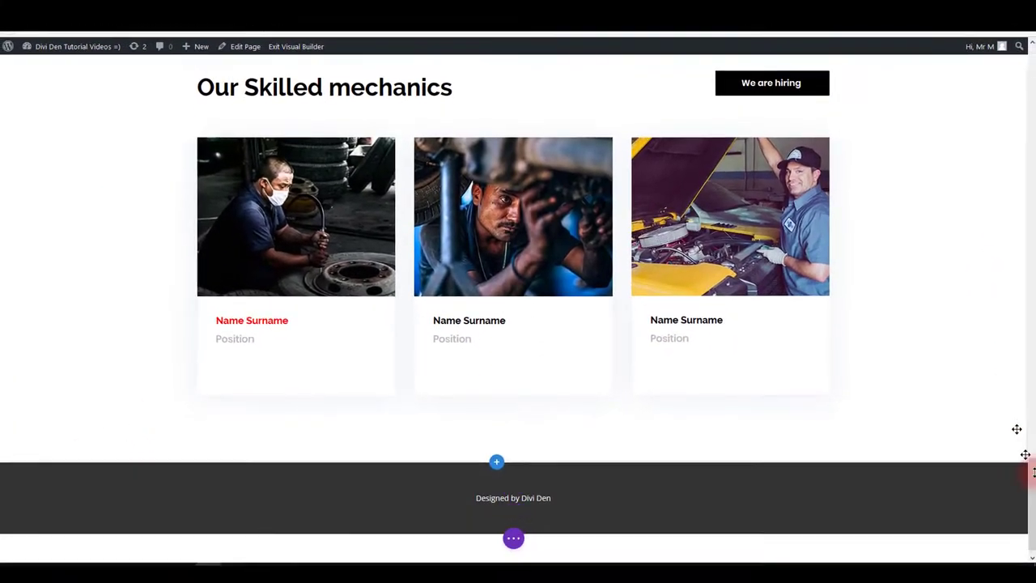
pyautogui.moveTo(1032, 493); pyautogui.dragTo(1025, 263)
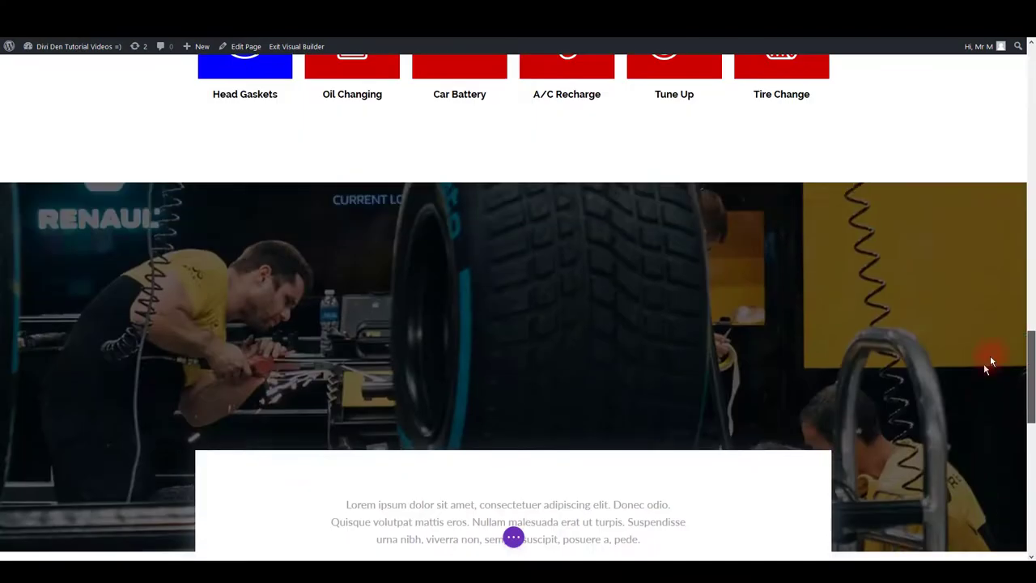